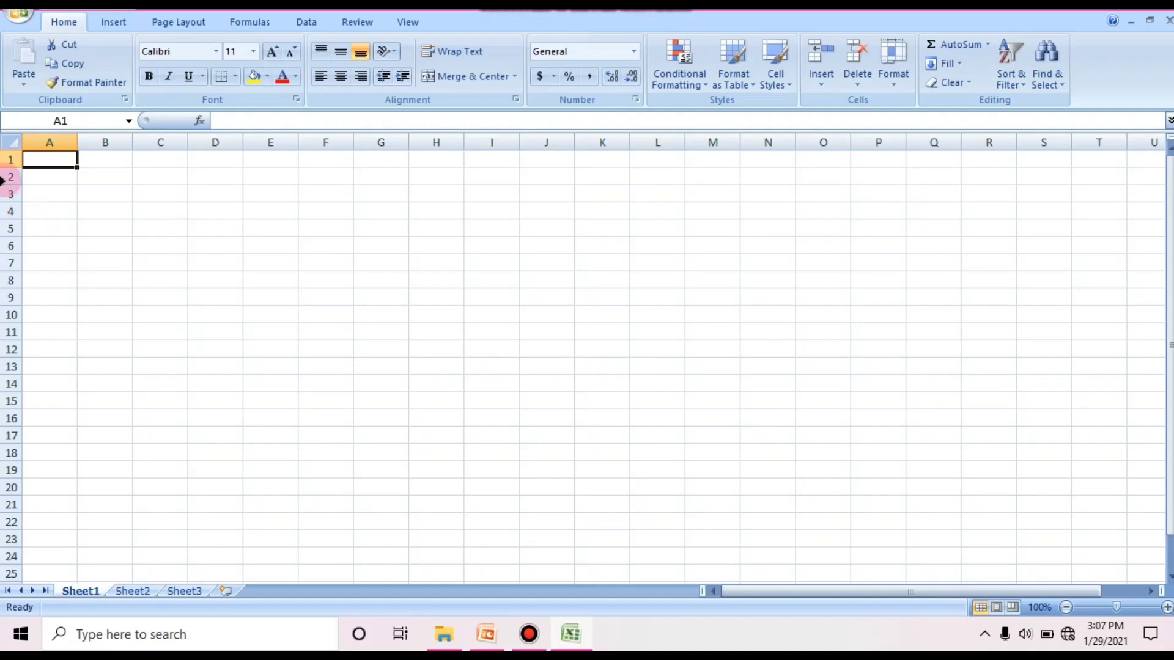
Format cell A1 with Arial Rounded MT Bold at size 20
{"action": "left_click", "coordinate": [149, 240]}
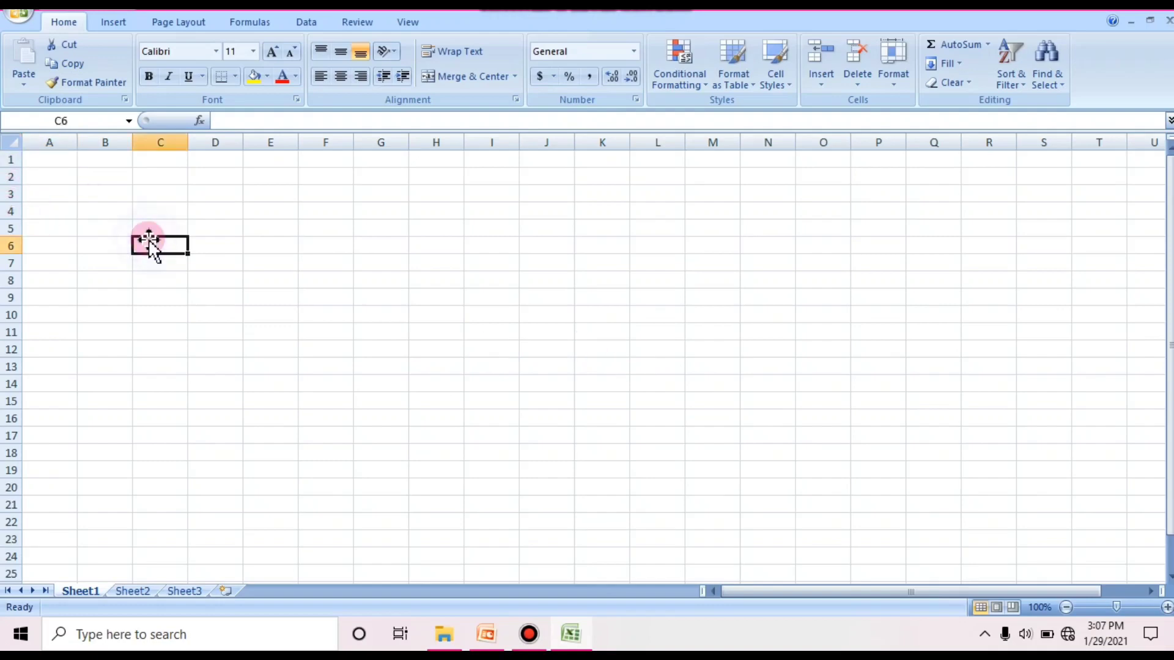
{"action": "left_click", "coordinate": [92, 343]}
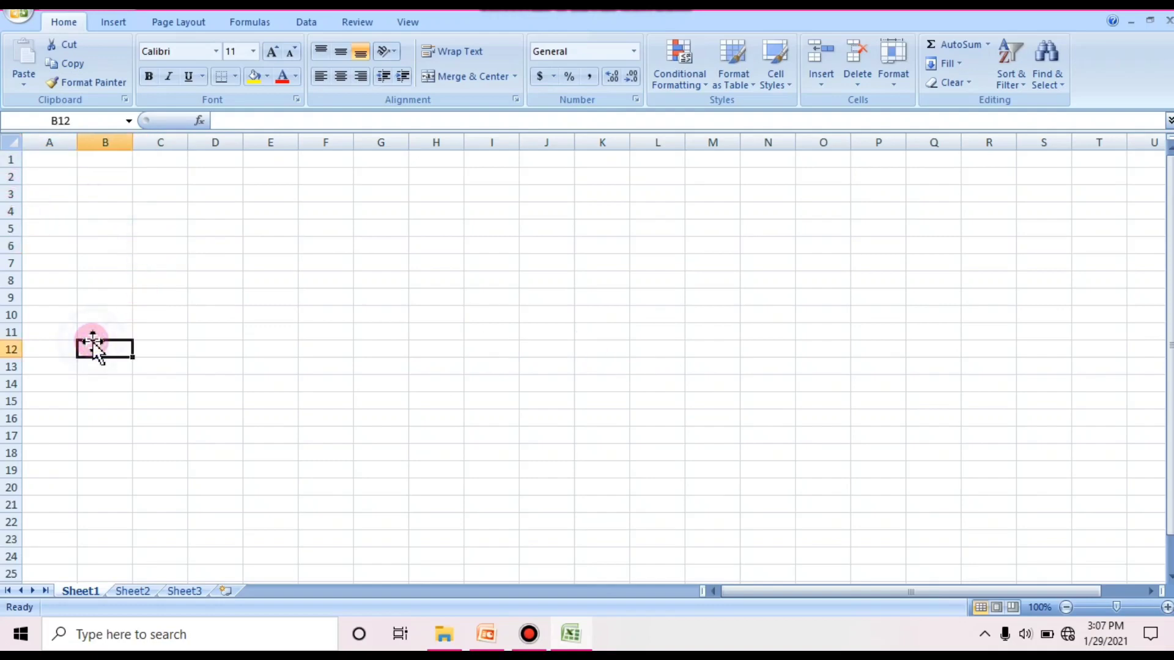
{"action": "left_click", "coordinate": [50, 162]}
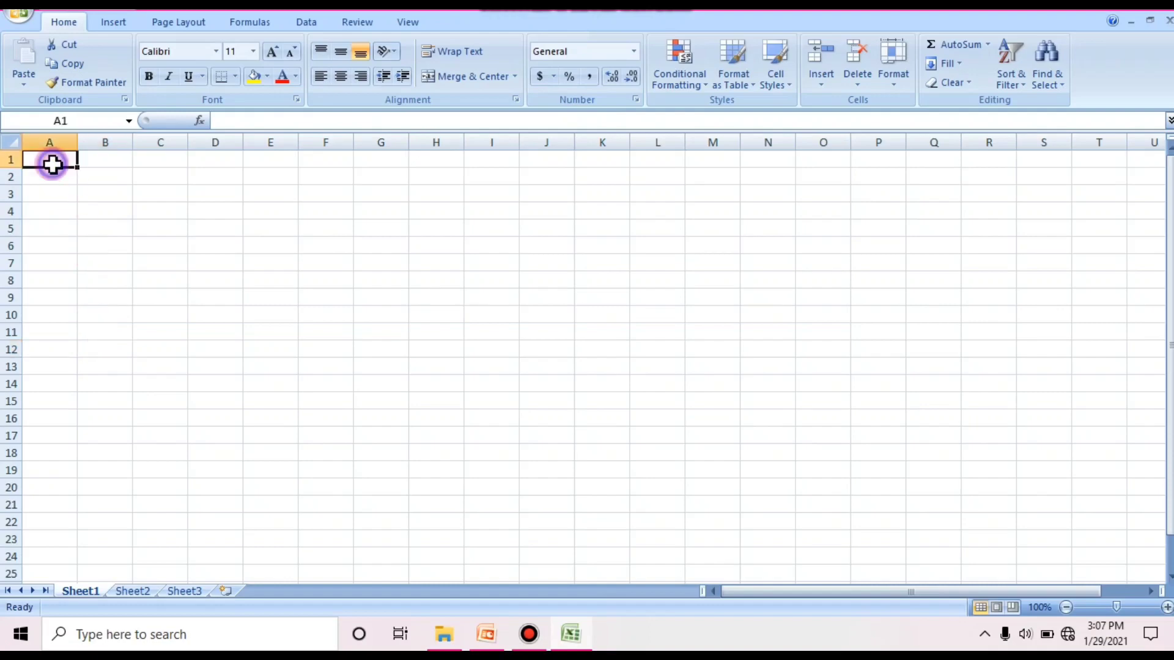
{"action": "left_click", "coordinate": [216, 52]}
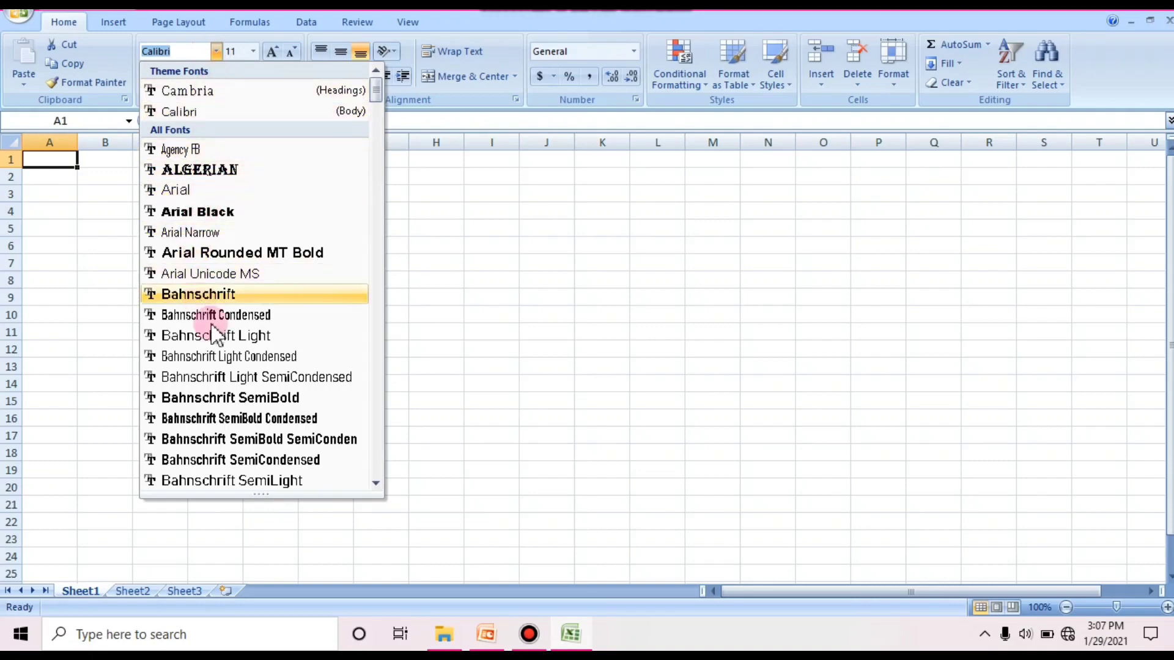
{"action": "left_click", "coordinate": [230, 252]}
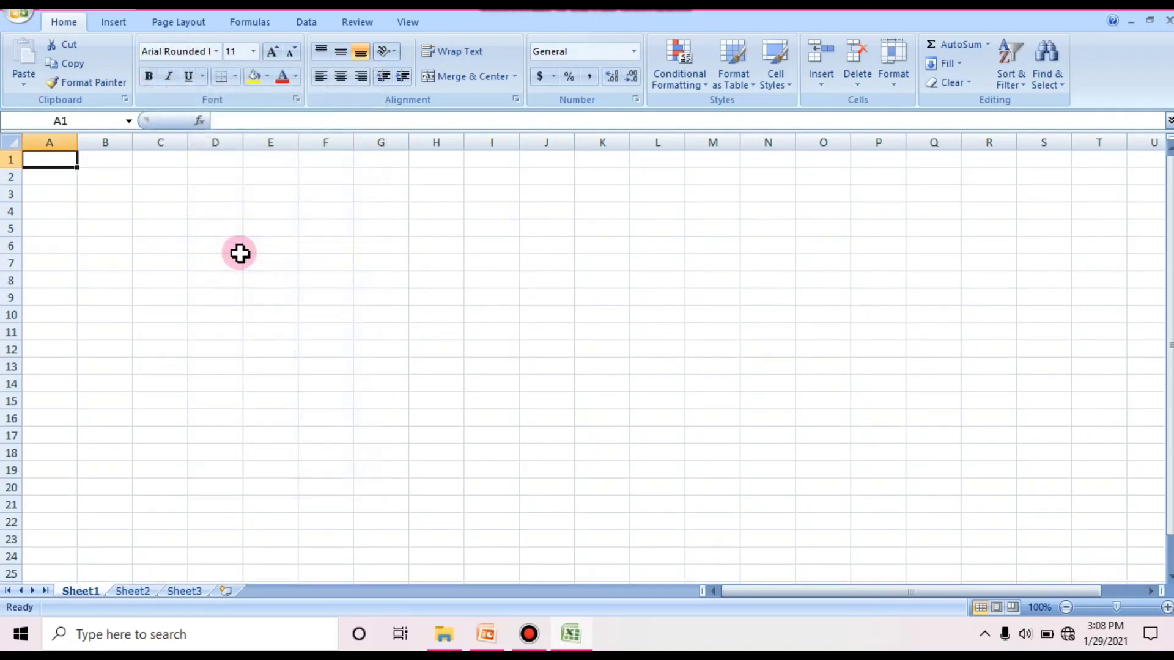
{"action": "left_click", "coordinate": [254, 51]}
{"action": "left_click", "coordinate": [234, 184]}
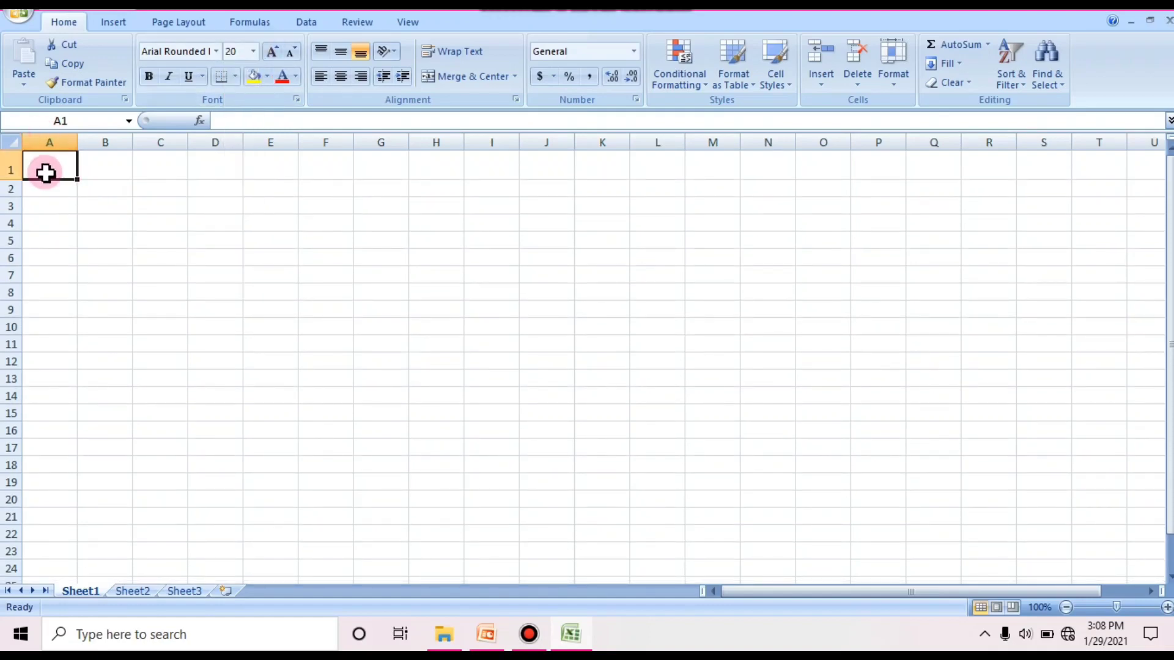
Enter the author's name in A1 and reselect the cell
{"action": "type", "text": "Dwi Maila"}
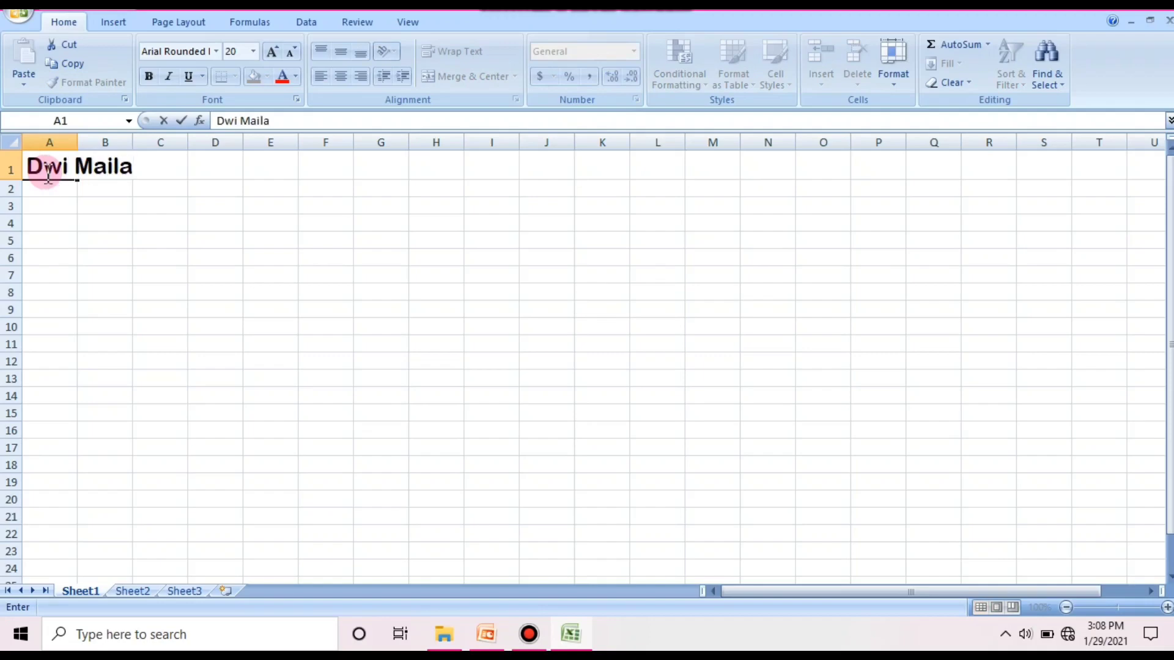
{"action": "key", "text": "Return"}
{"action": "left_click", "coordinate": [42, 165]}
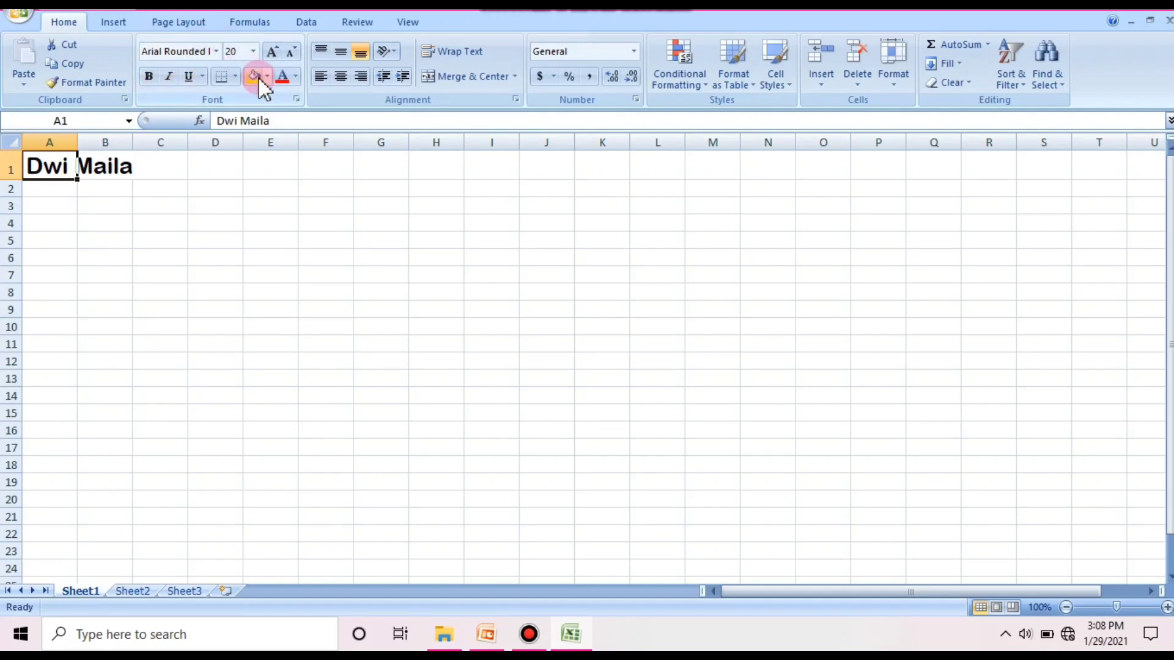
Type a sample name into cell A5
{"action": "left_click", "coordinate": [55, 244]}
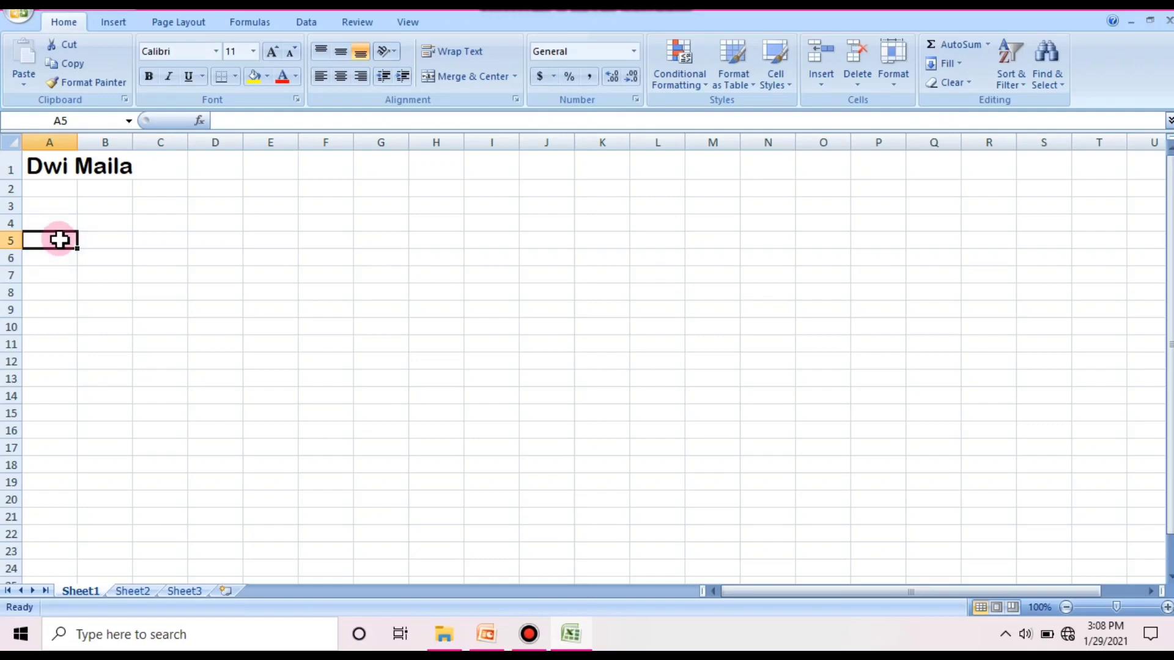
{"action": "type", "text": "Dwi"}
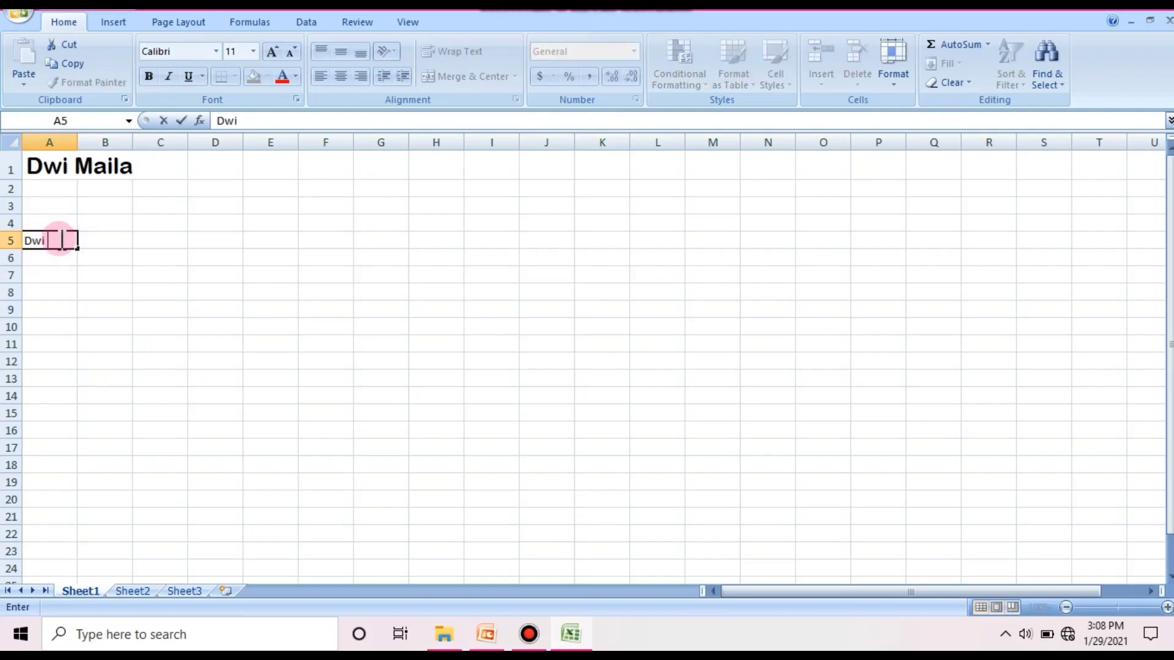
{"action": "type", "text": " Maila"}
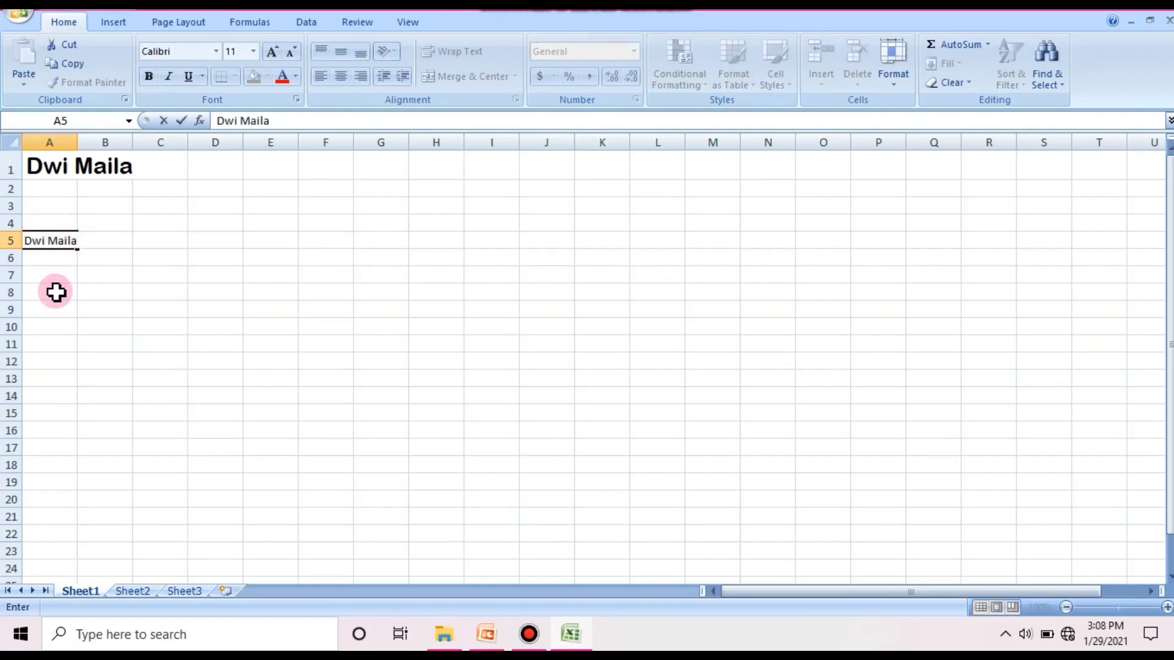
{"action": "left_click", "coordinate": [55, 292]}
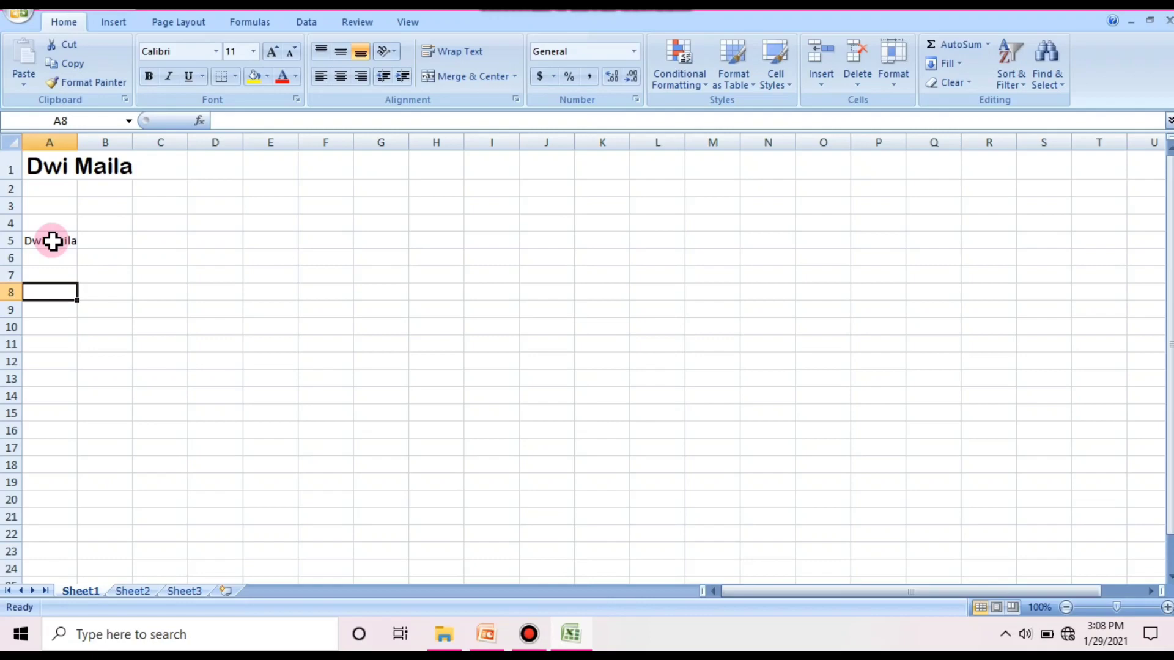
Set the entire worksheet to Arial Rounded MT Bold, size 20
{"action": "left_click", "coordinate": [12, 144]}
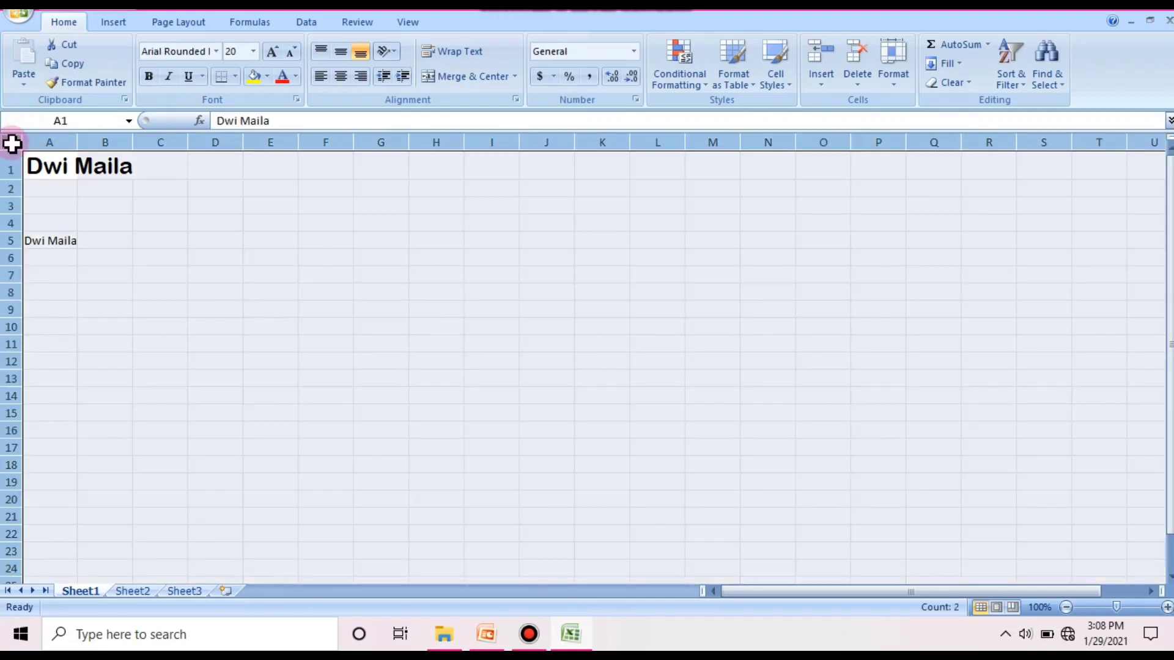
{"action": "left_click", "coordinate": [217, 51]}
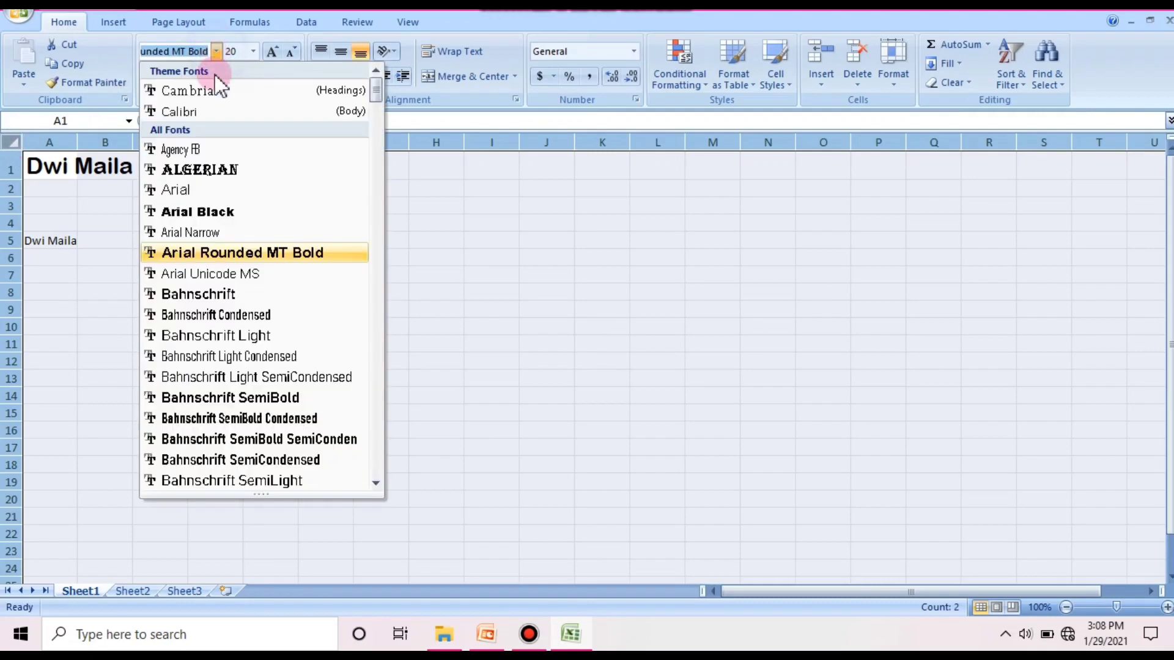
{"action": "left_click", "coordinate": [236, 252]}
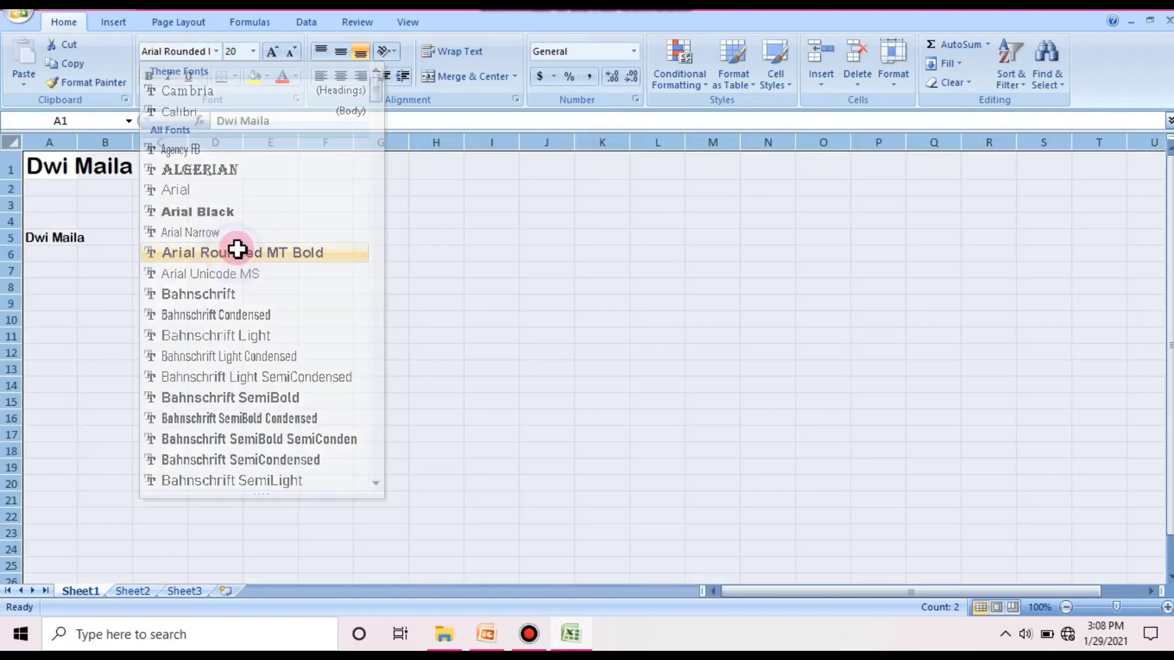
{"action": "left_click", "coordinate": [252, 52]}
{"action": "left_click", "coordinate": [233, 189]}
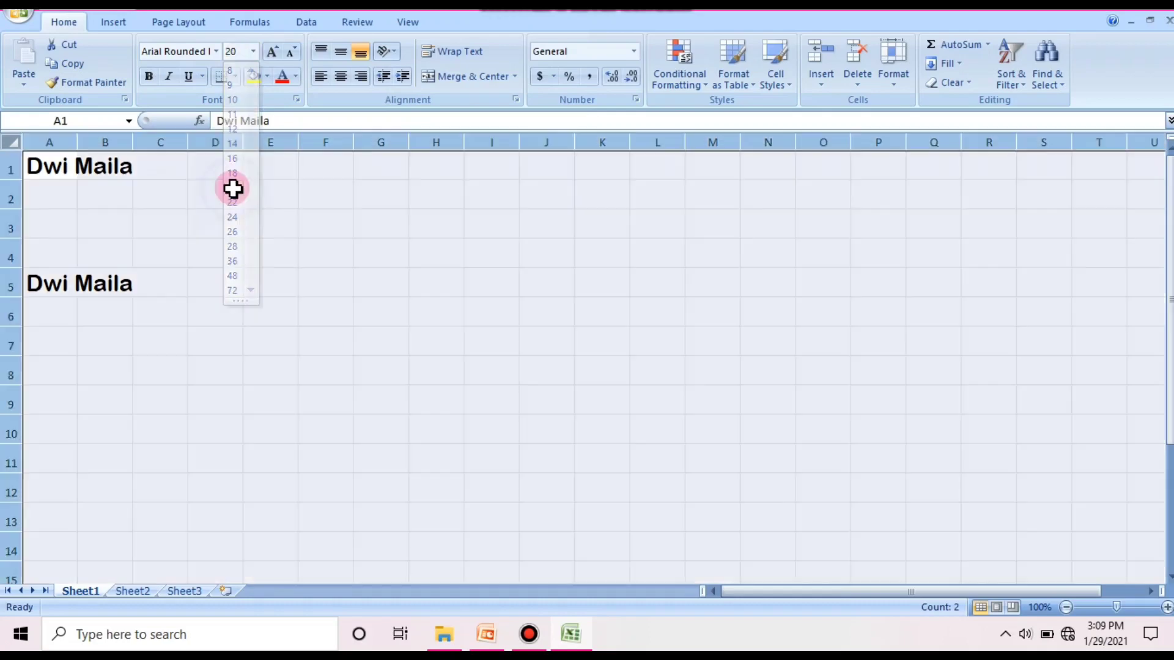
{"action": "left_click", "coordinate": [224, 309]}
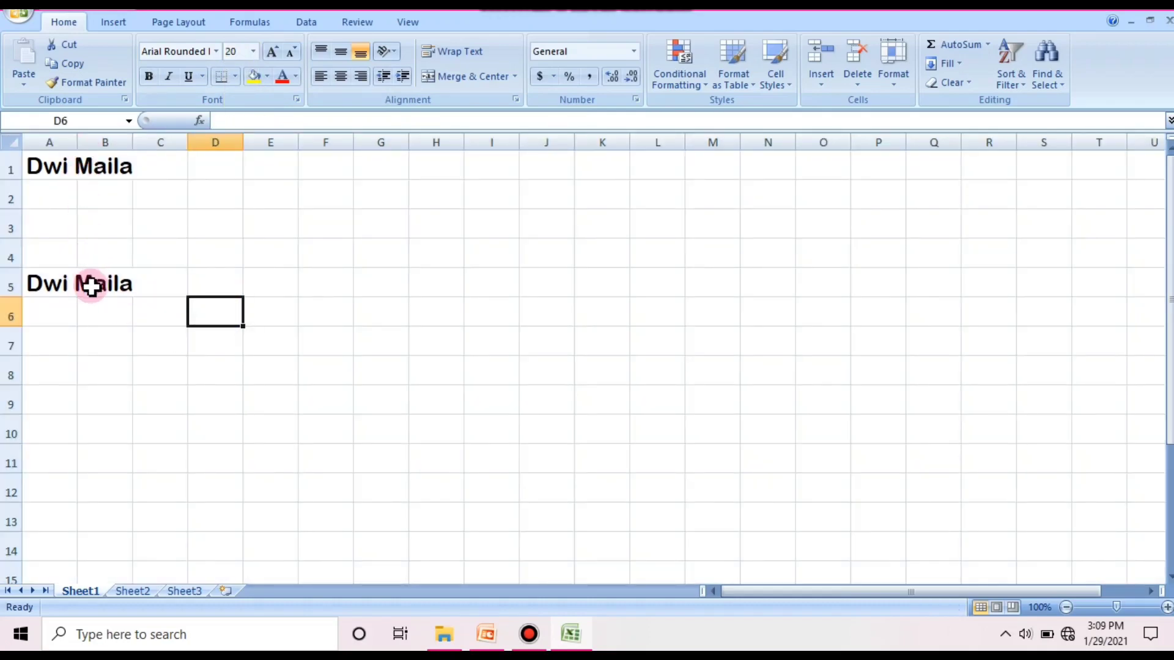
Clear the names from cells A5 and A1
{"action": "left_click", "coordinate": [49, 293]}
{"action": "key", "text": "Delete"}
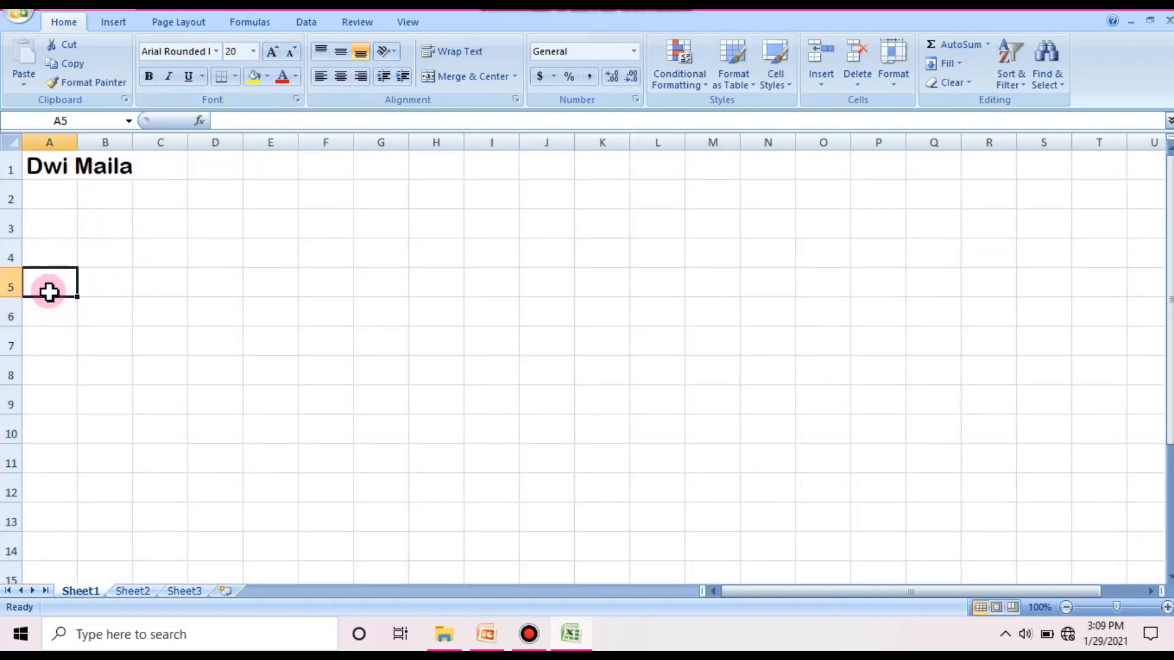
{"action": "left_click", "coordinate": [50, 160]}
{"action": "key", "text": "Delete"}
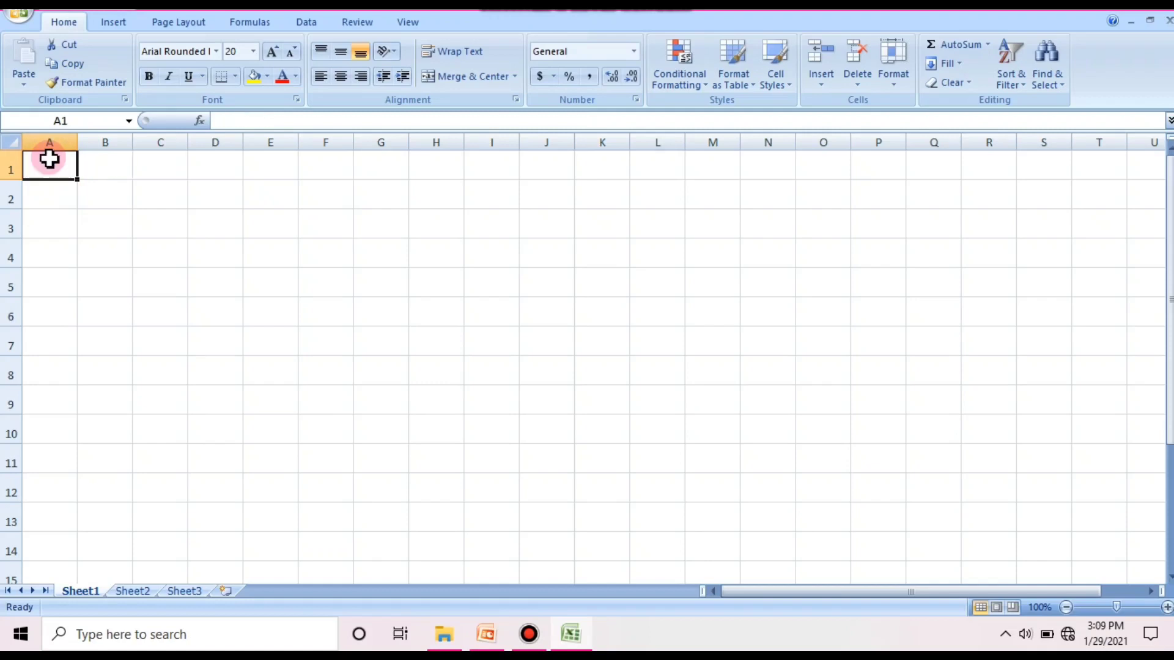
Enter the headers No in B2 and Hari in C2
{"action": "left_click", "coordinate": [60, 196]}
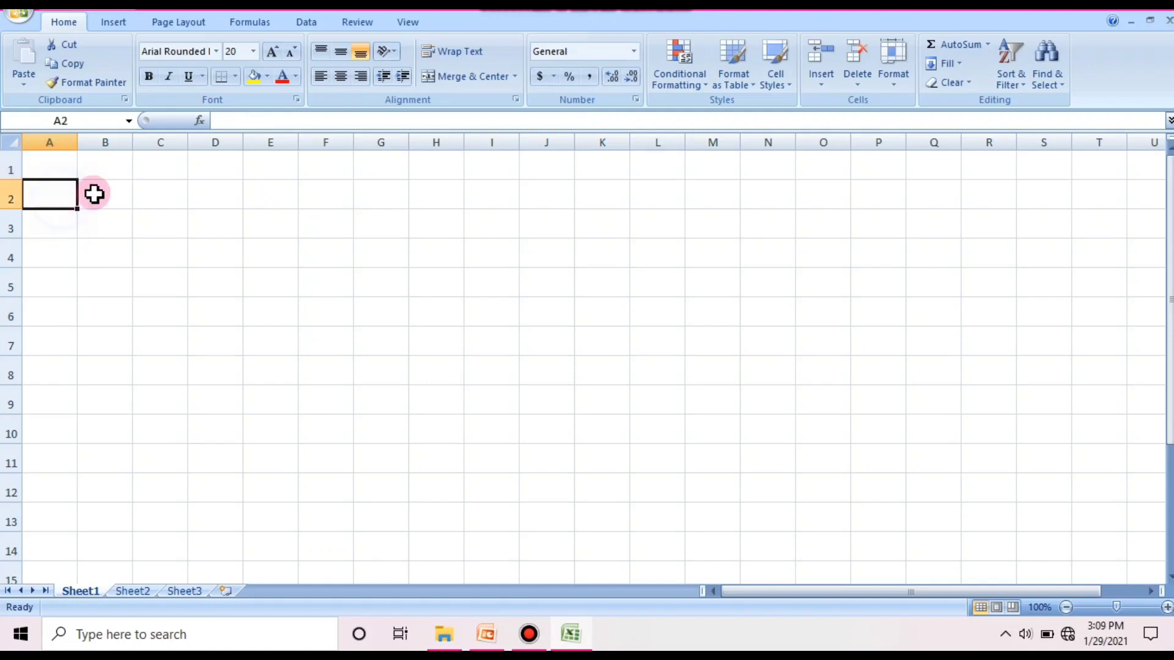
{"action": "left_click", "coordinate": [125, 202]}
{"action": "type", "text": "No"}
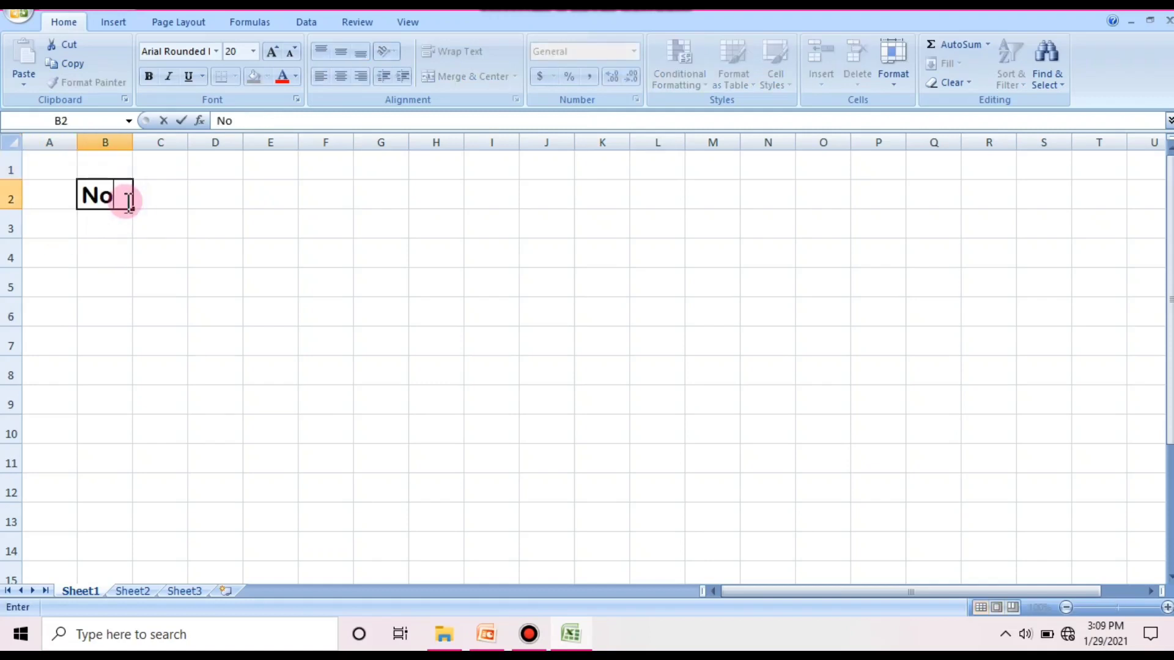
{"action": "key", "text": "Tab"}
{"action": "type", "text": "Ha"}
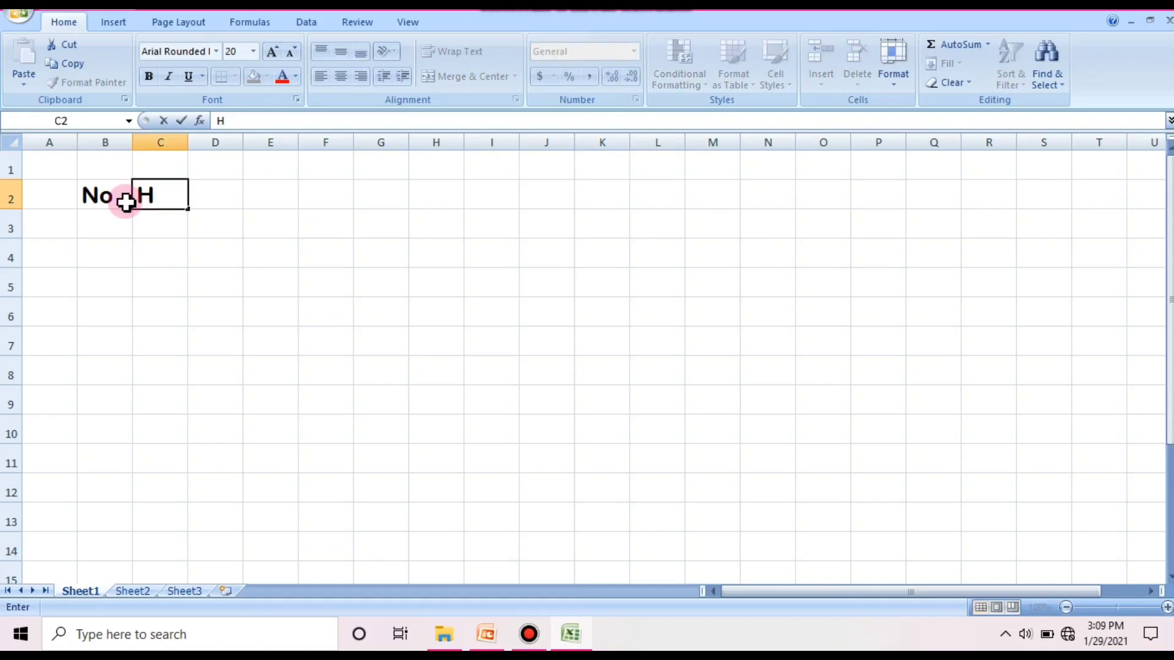
{"action": "key", "text": "Return"}
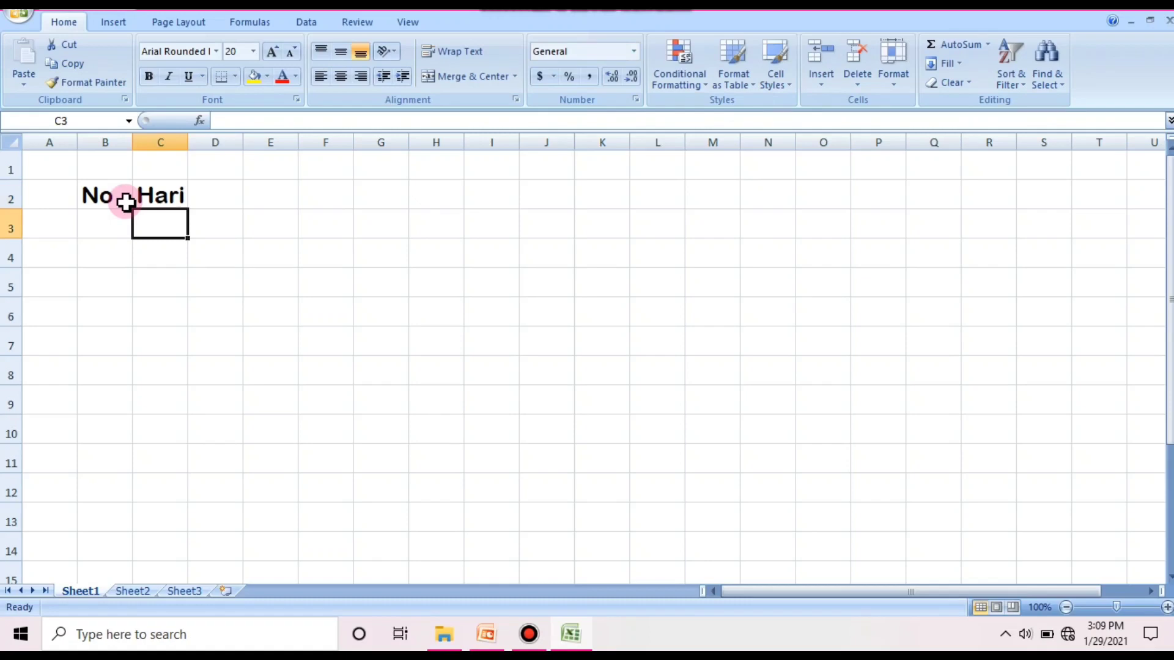
Fill C3:F3 with Senin, Selasa, Rabu and Kamis
{"action": "type", "text": "Senin"}
{"action": "key", "text": "Tab"}
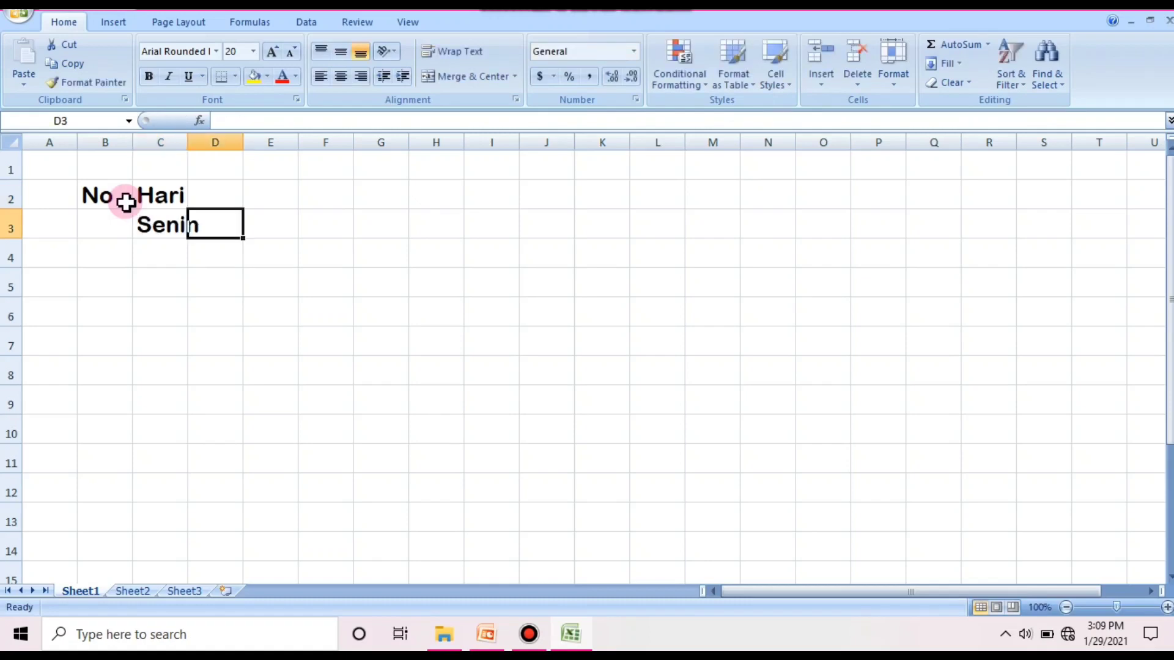
{"action": "type", "text": "Selasa"}
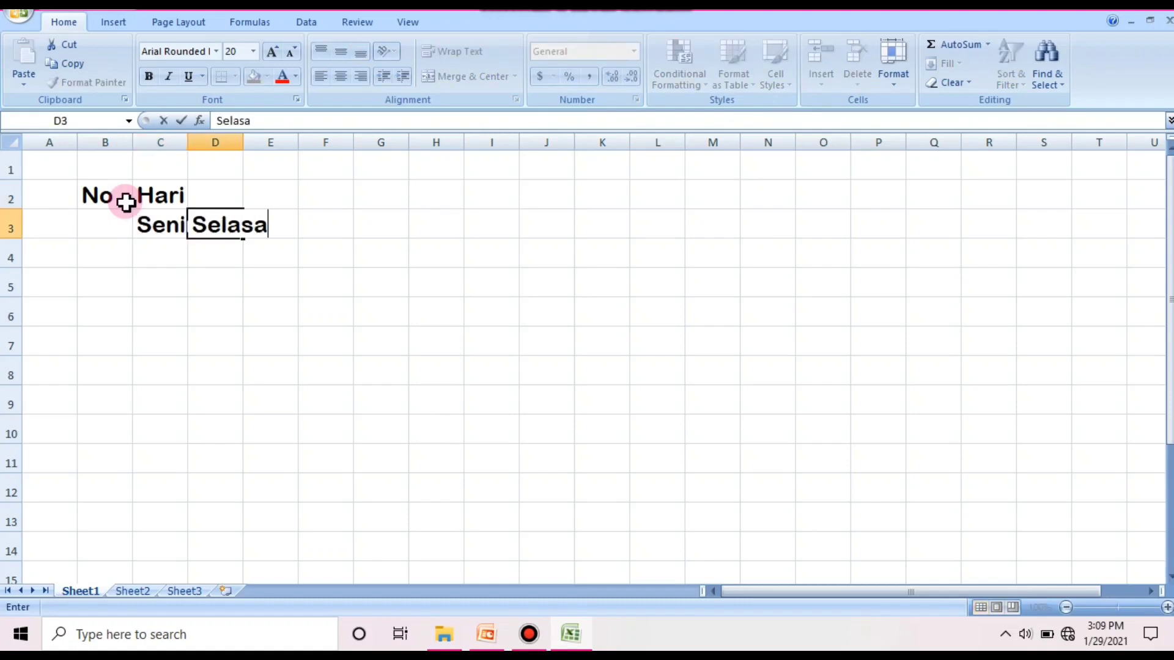
{"action": "key", "text": "Tab"}
{"action": "type", "text": "R"}
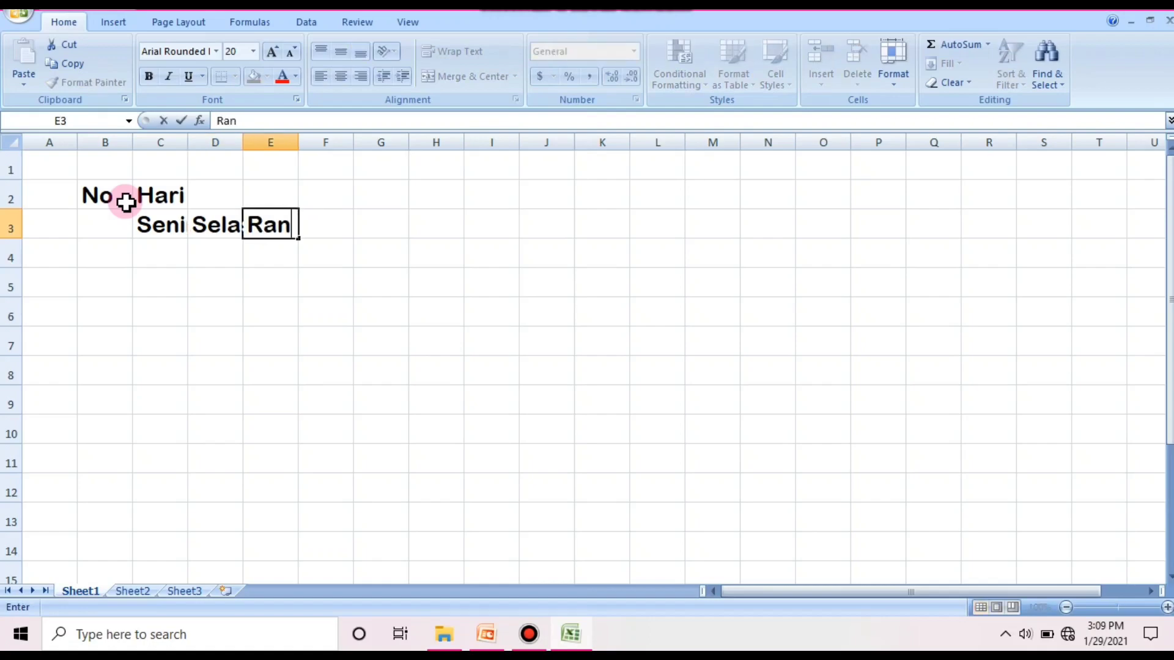
{"action": "type", "text": "abu"}
{"action": "key", "text": "Tab"}
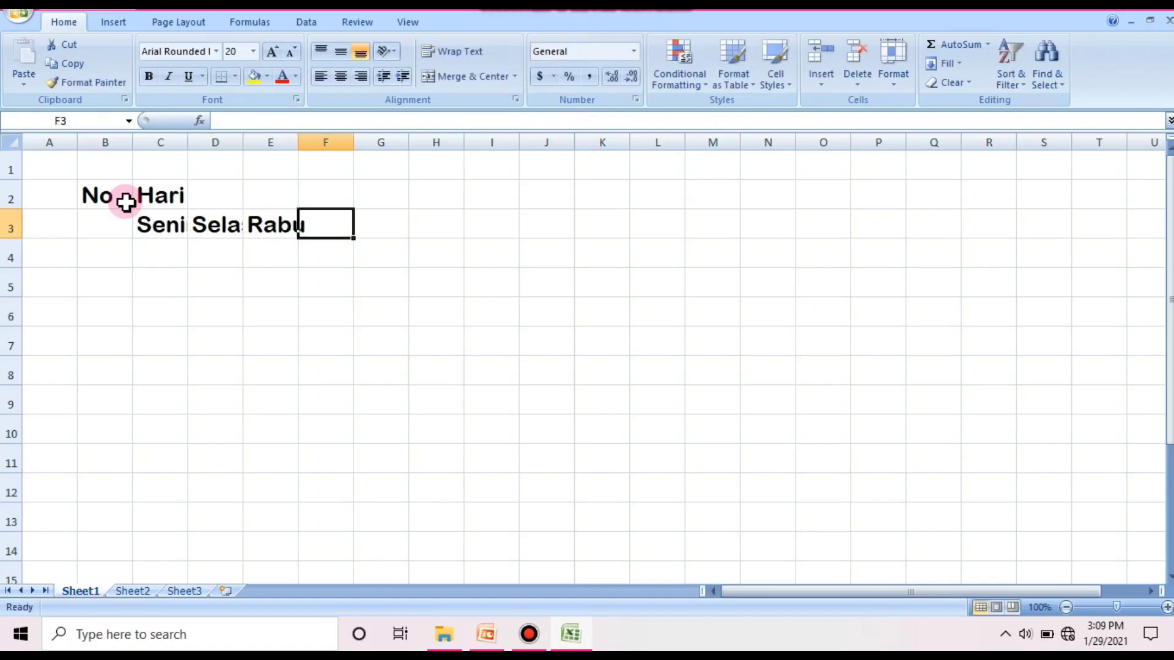
{"action": "type", "text": "Kamis"}
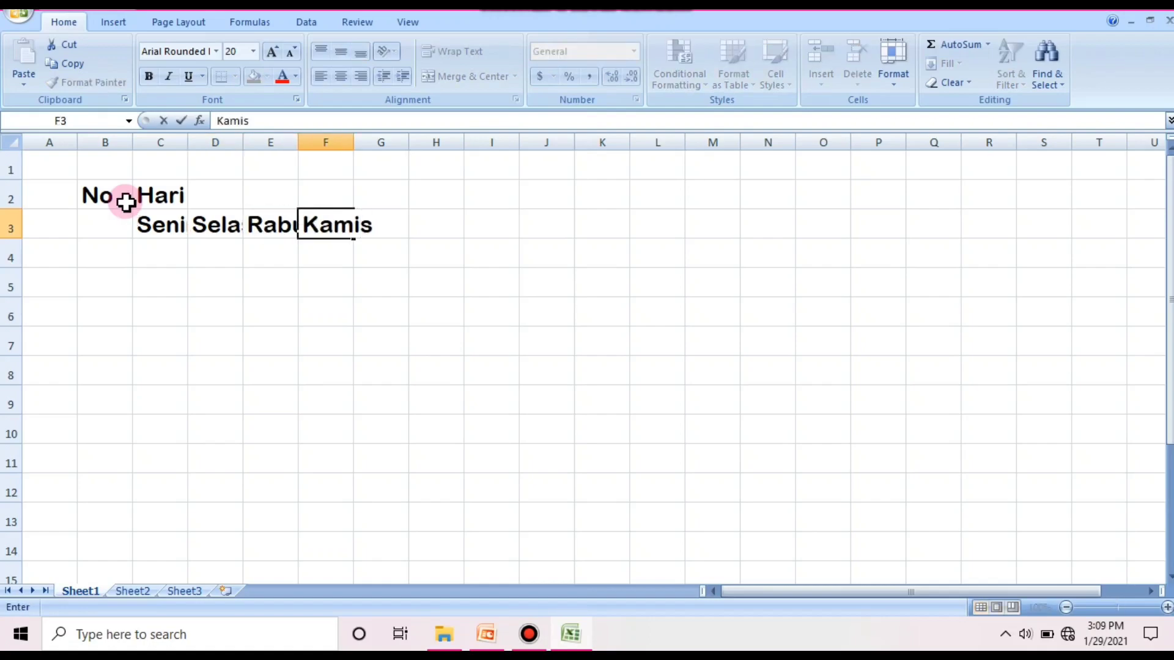
{"action": "left_click", "coordinate": [119, 252]}
Number rows B4:B6 with 1, 2 and 3
{"action": "type", "text": "1"}
{"action": "key", "text": "Return"}
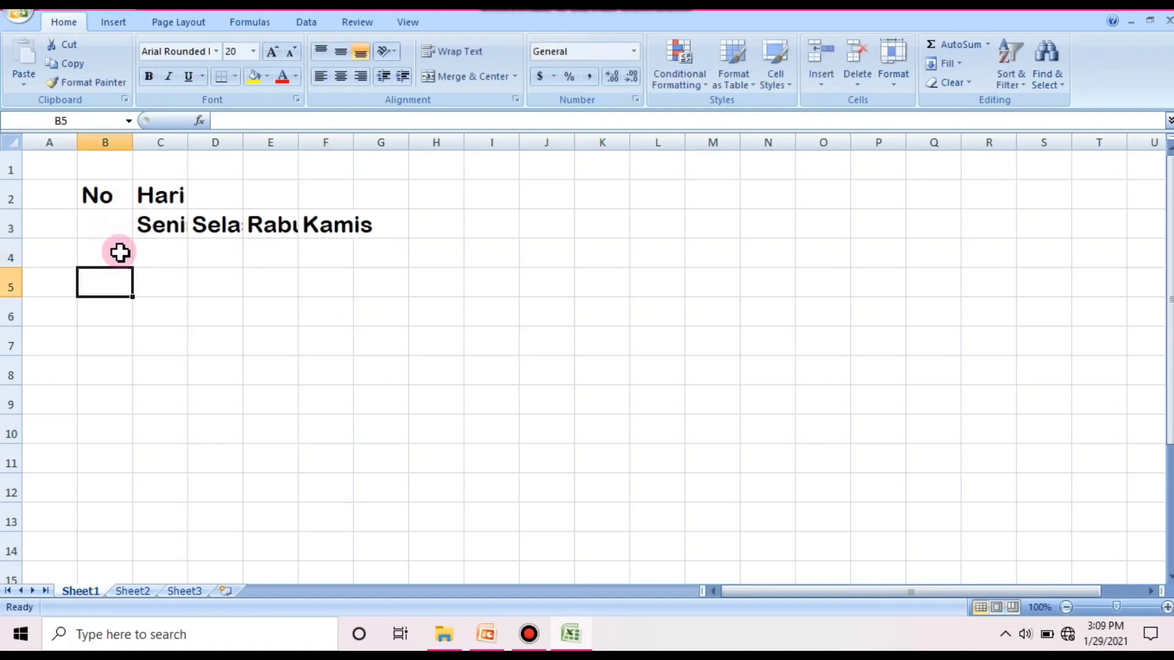
{"action": "type", "text": "2"}
{"action": "key", "text": "Return"}
{"action": "type", "text": "3"}
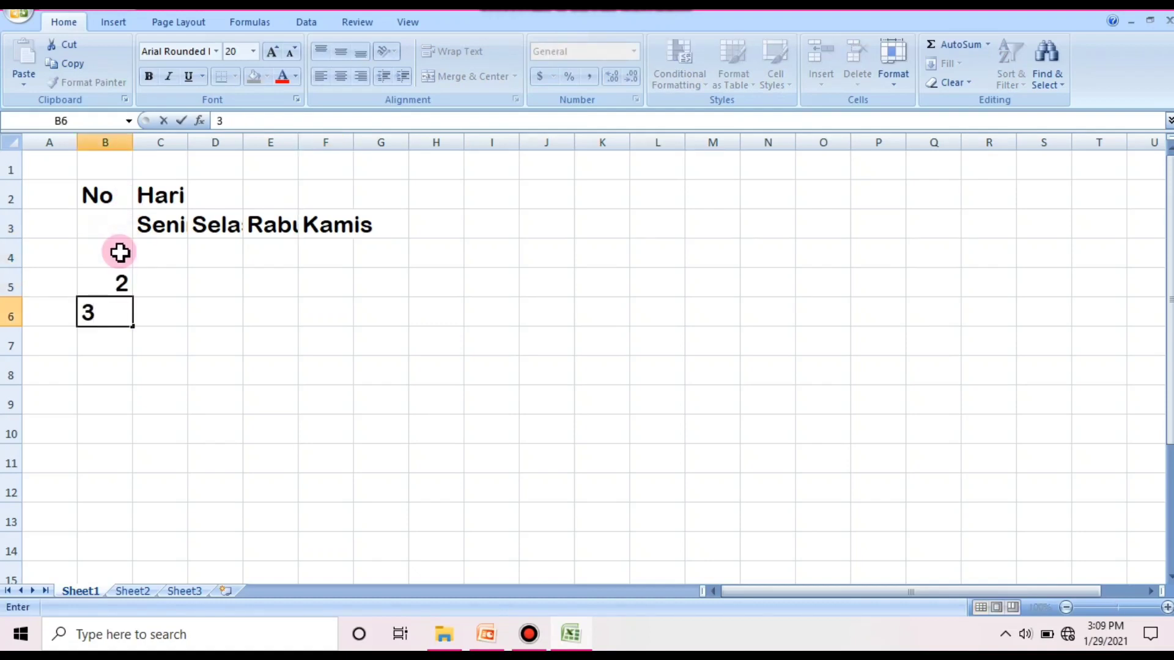
{"action": "key", "text": "Return"}
{"action": "left_click", "coordinate": [225, 312]}
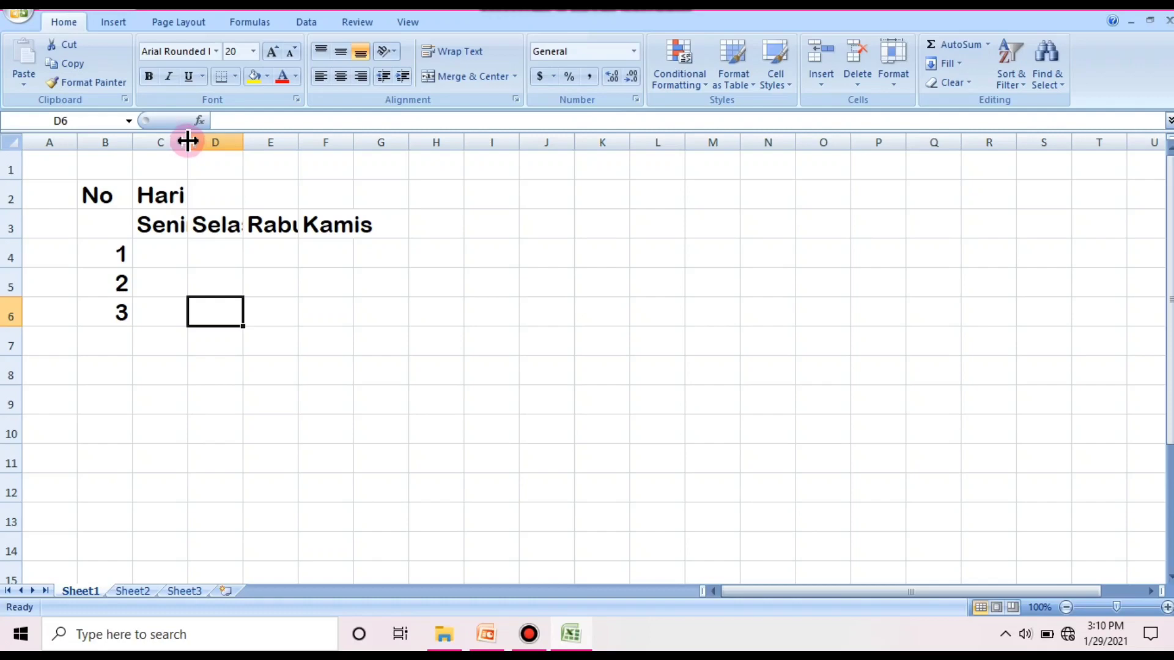
Widen the weekday columns so Senin shows fully, and make row 2 taller
{"action": "left_click_drag", "start_coordinate": [189, 143], "coordinate": [457, 141]}
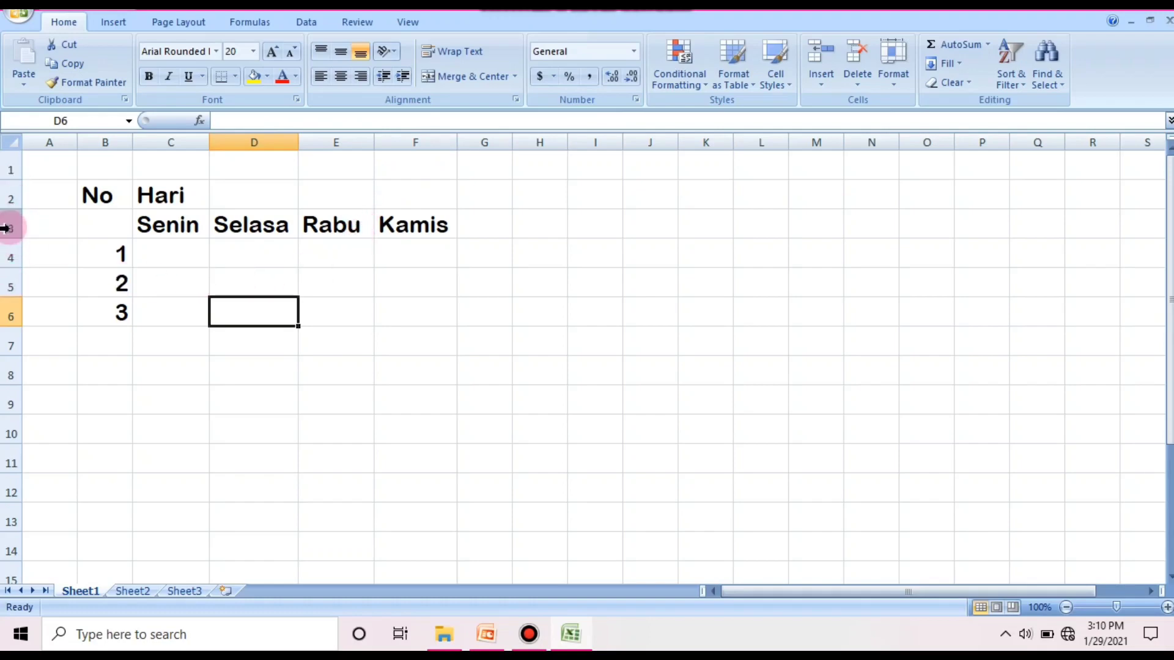
{"action": "left_click_drag", "start_coordinate": [10, 210], "coordinate": [11, 255]}
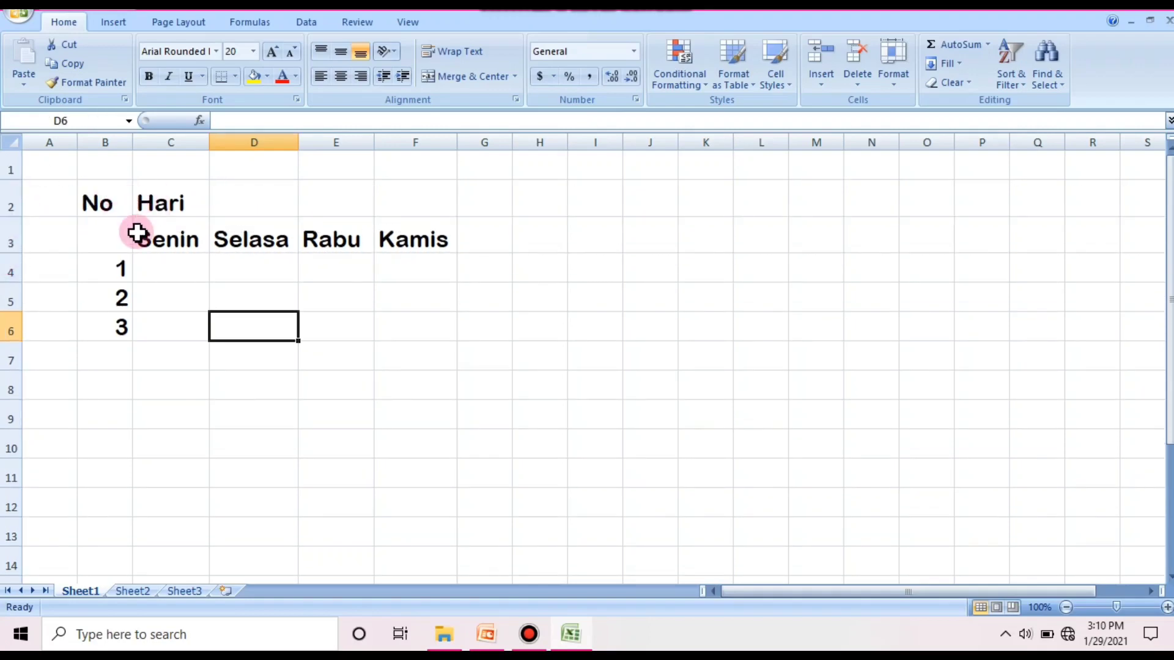
{"action": "left_click", "coordinate": [365, 300]}
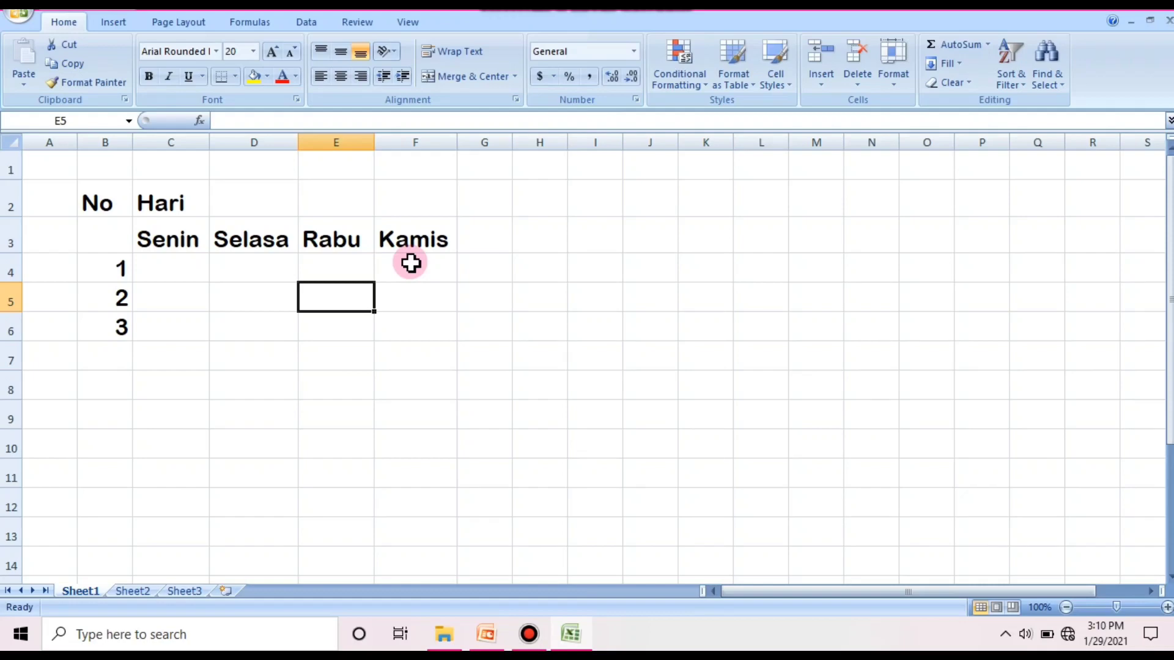
{"action": "left_click", "coordinate": [312, 136]}
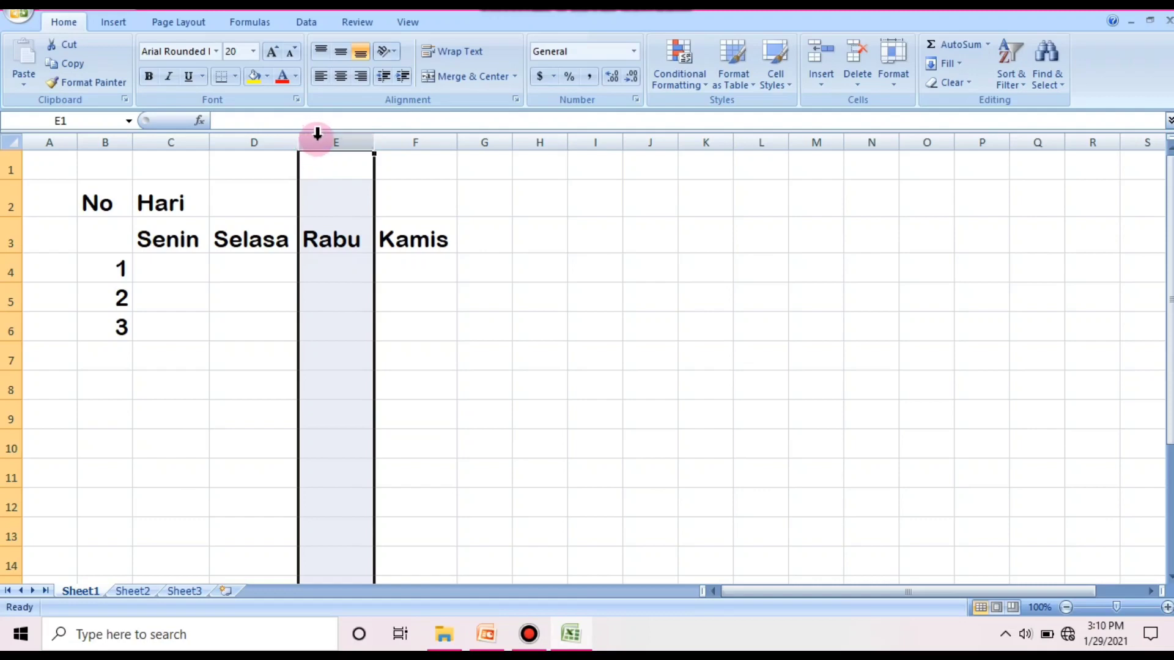
{"action": "right_click", "coordinate": [317, 136]}
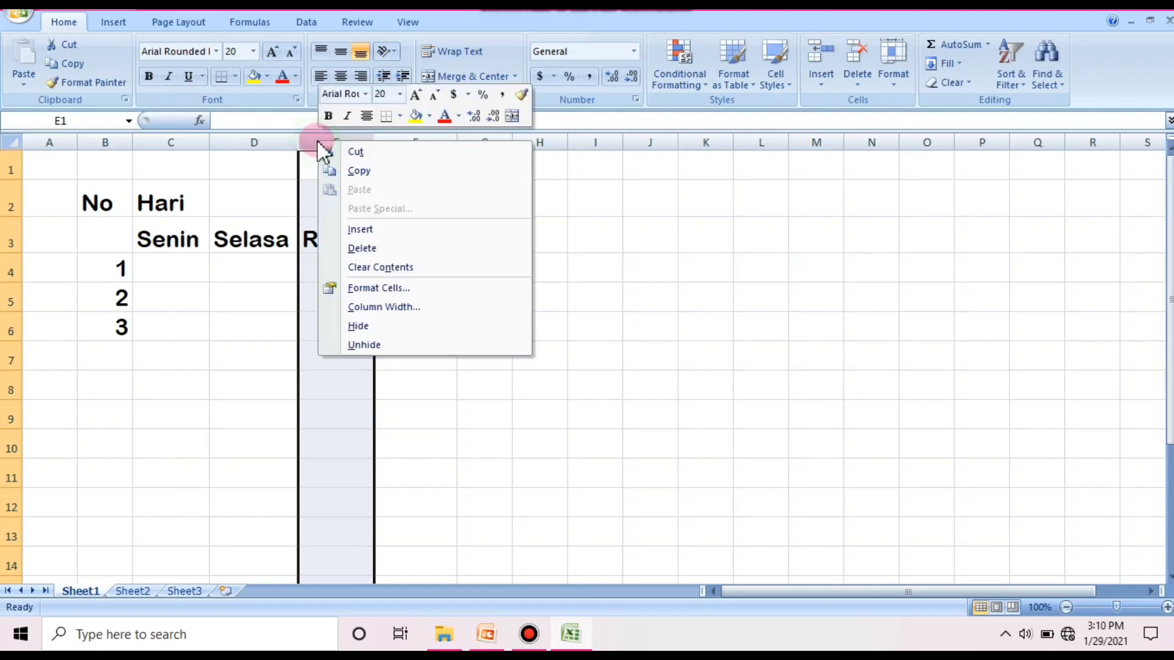
{"action": "left_click", "coordinate": [387, 229]}
{"action": "left_click", "coordinate": [419, 295]}
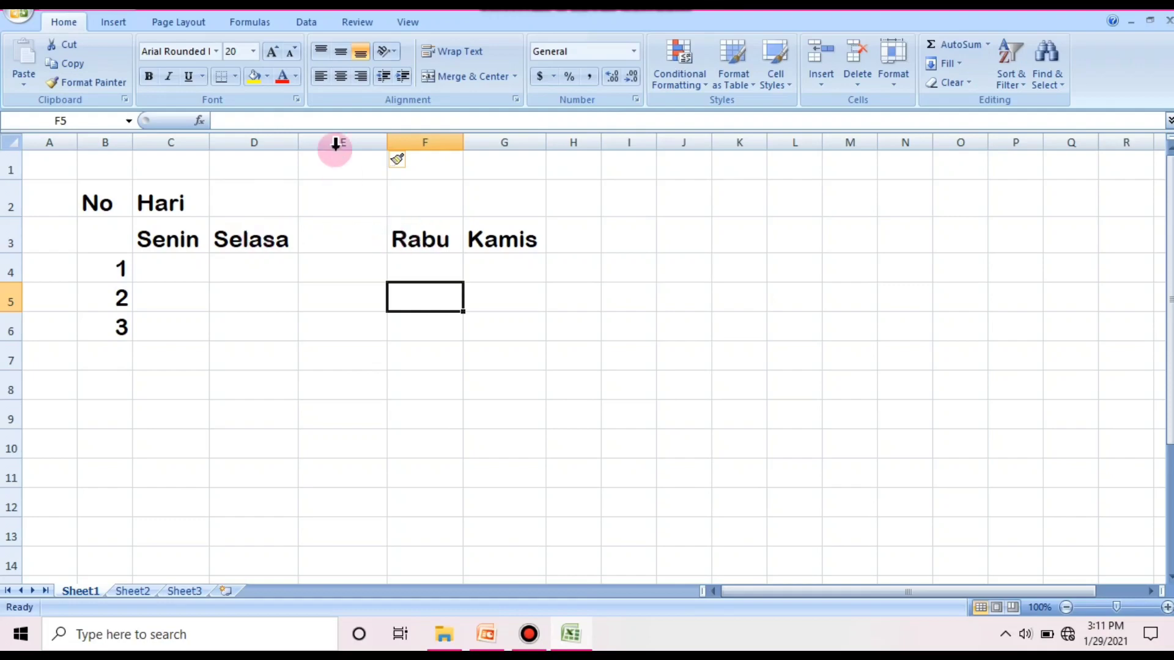
{"action": "left_click", "coordinate": [475, 335]}
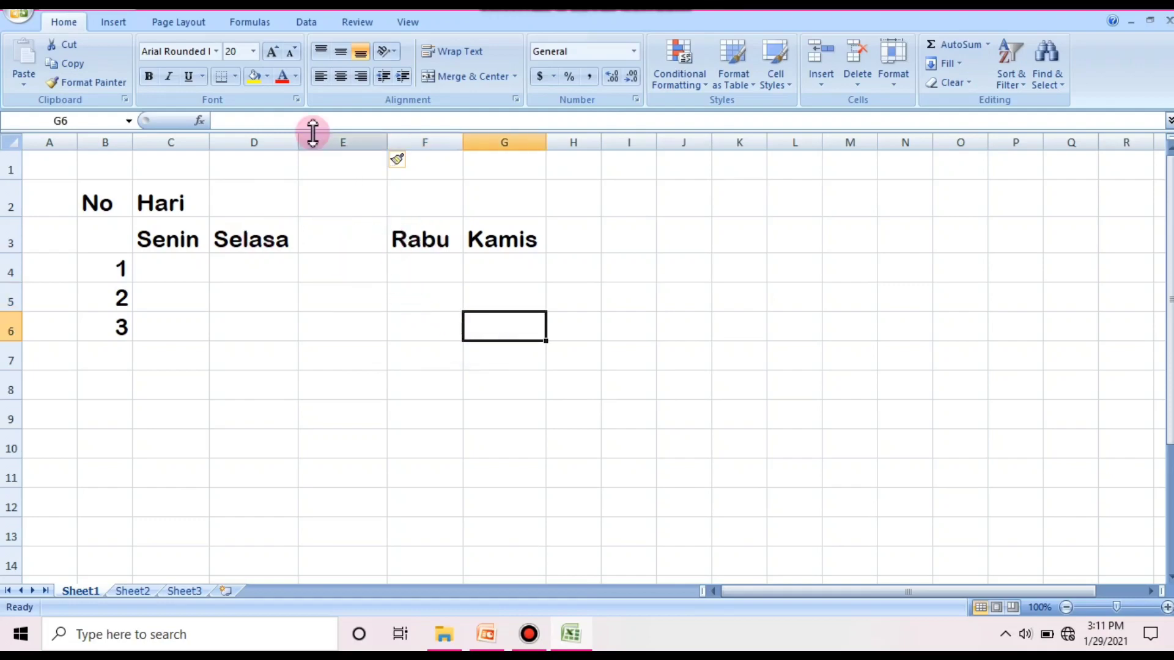
{"action": "left_click", "coordinate": [346, 139]}
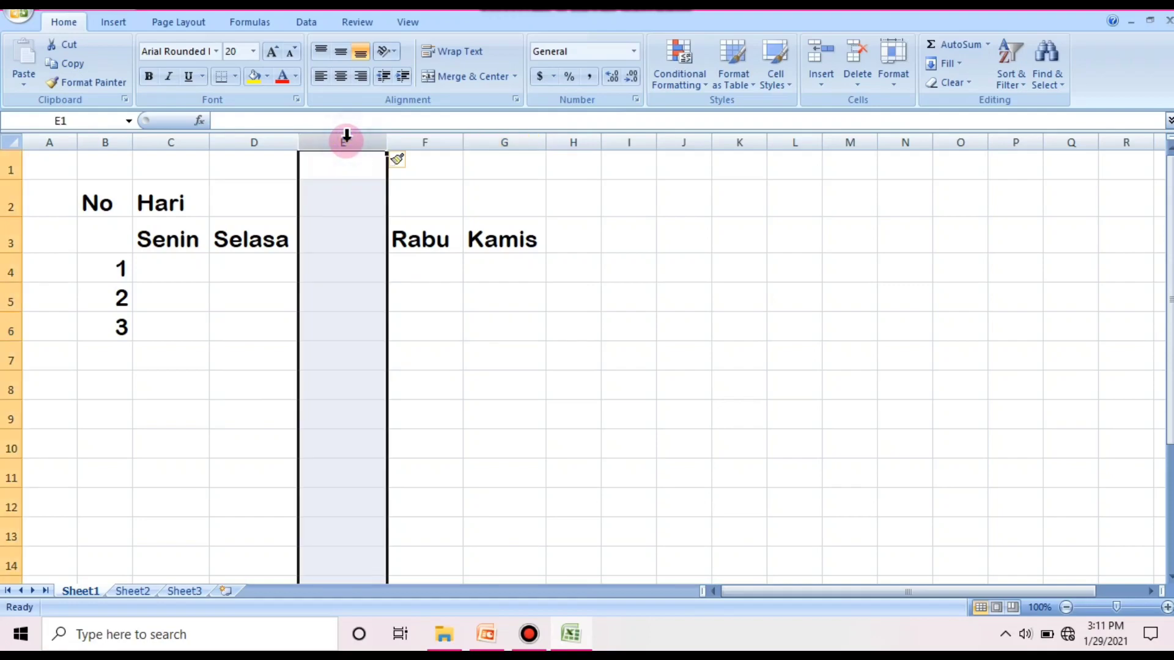
{"action": "right_click", "coordinate": [339, 136]}
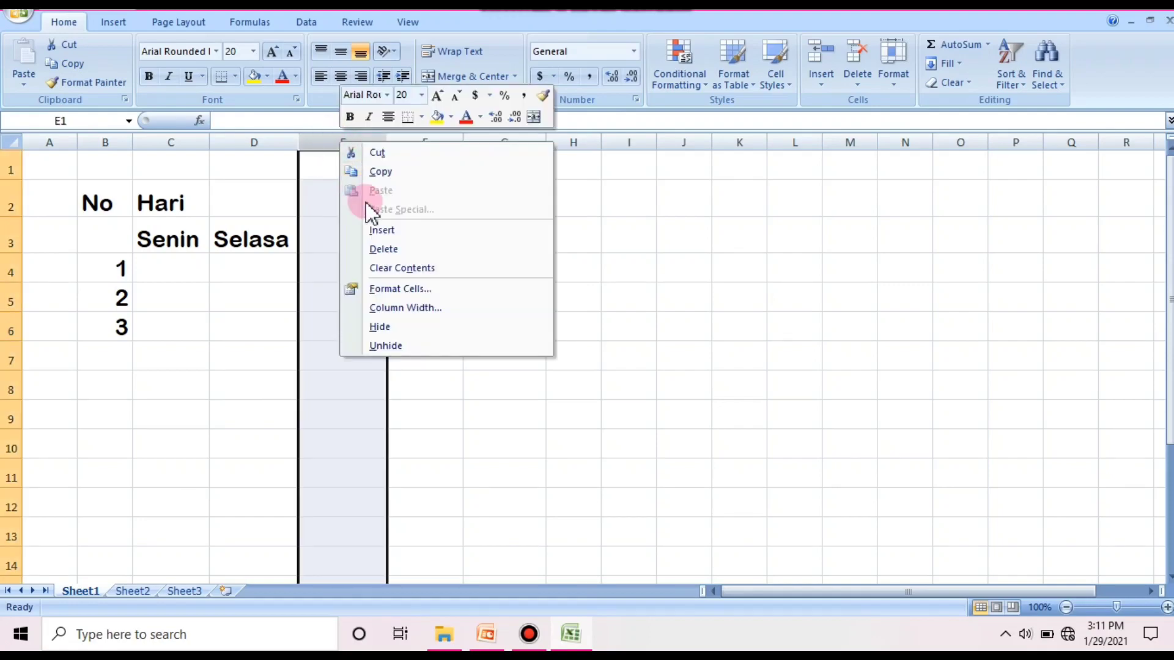
{"action": "left_click", "coordinate": [383, 250]}
{"action": "left_click", "coordinate": [389, 301]}
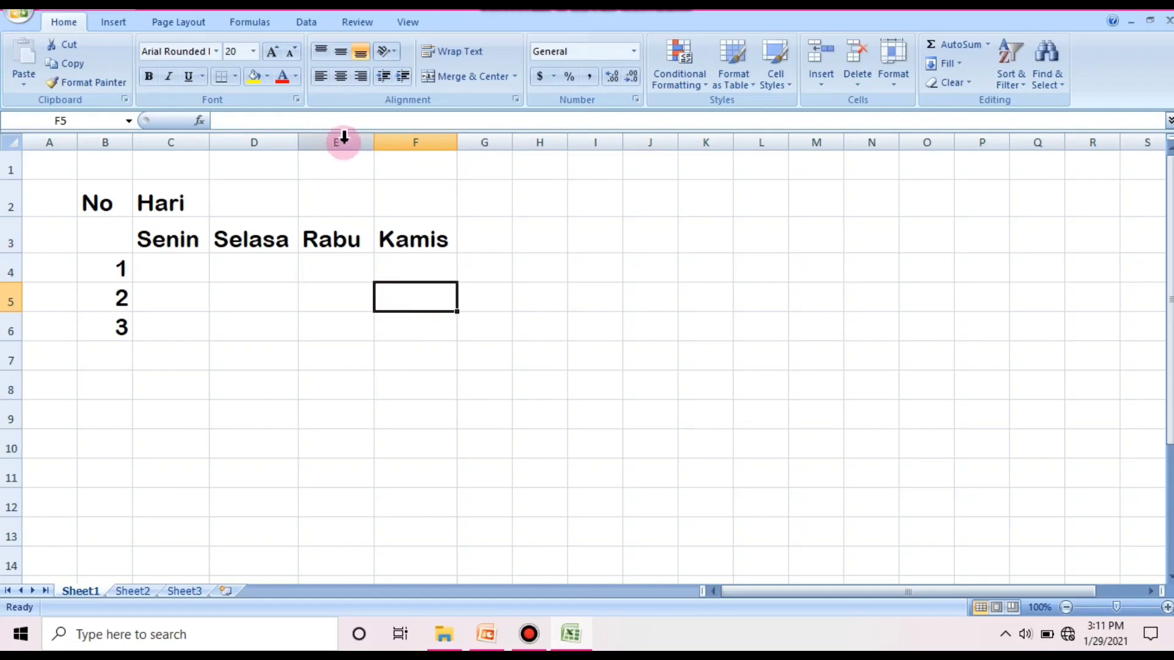
Merge C2:F2 and center Hari across it
{"action": "left_click", "coordinate": [306, 311]}
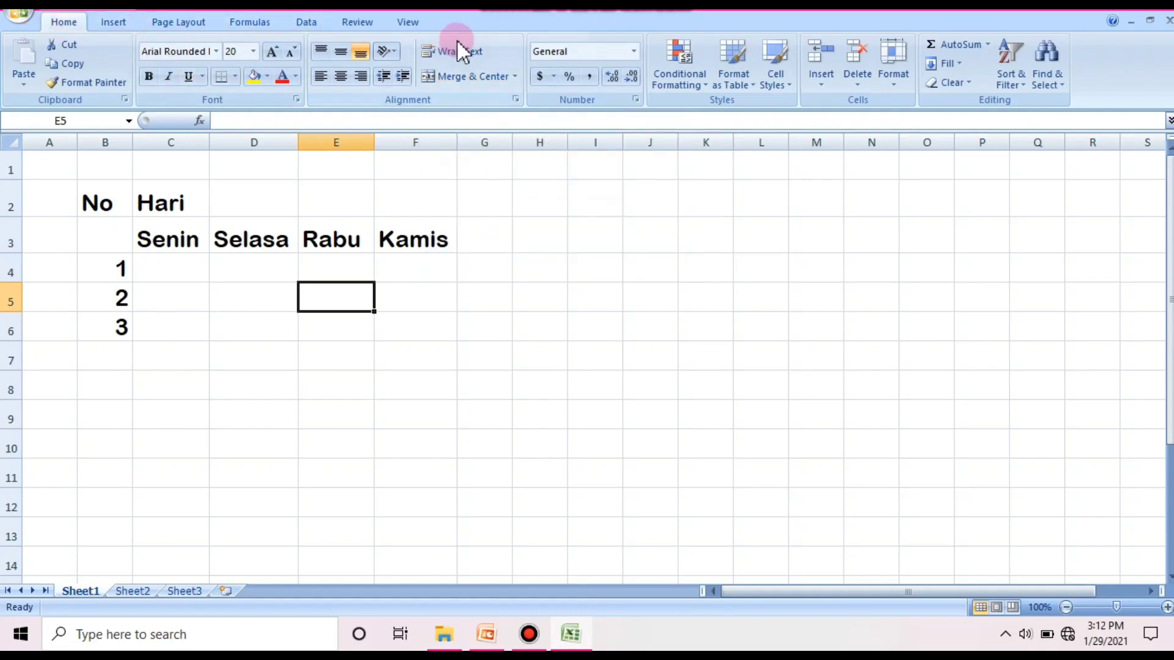
{"action": "left_click", "coordinate": [167, 202]}
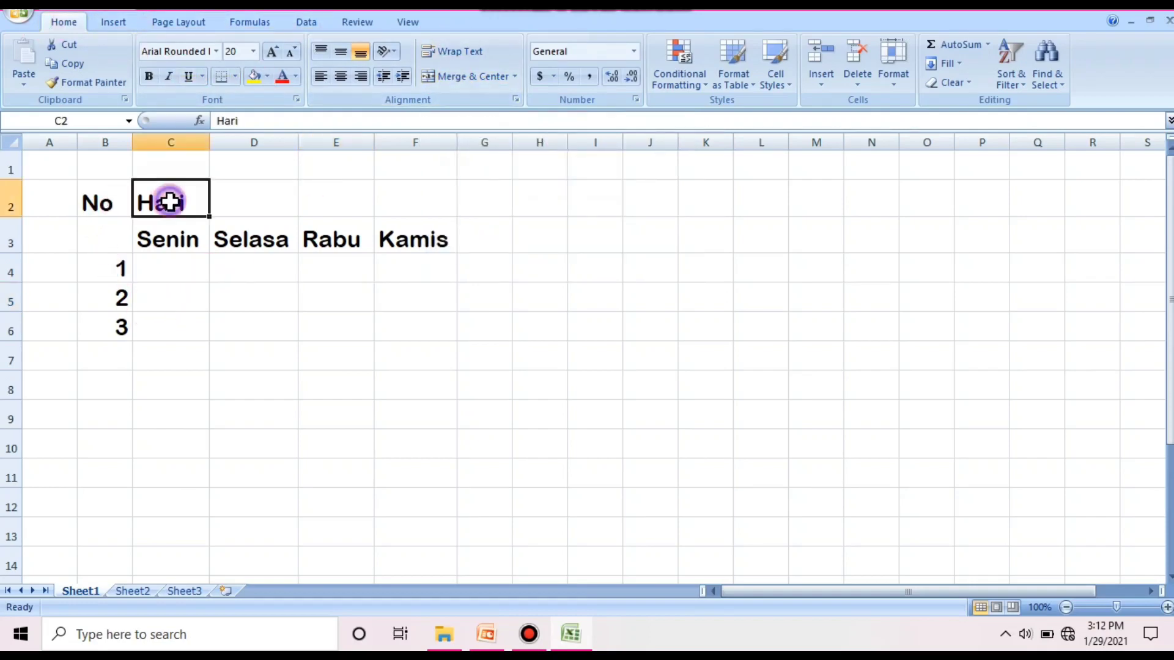
{"action": "left_click_drag", "start_coordinate": [168, 202], "coordinate": [374, 198]}
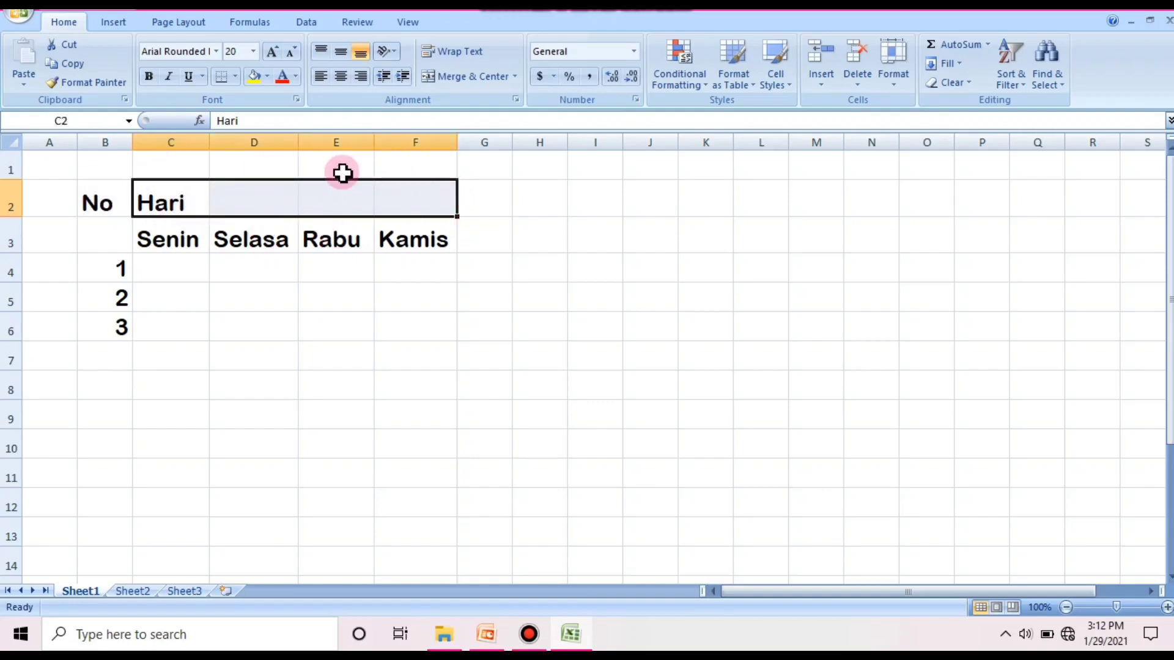
{"action": "left_click", "coordinate": [460, 78]}
{"action": "left_click", "coordinate": [335, 385]}
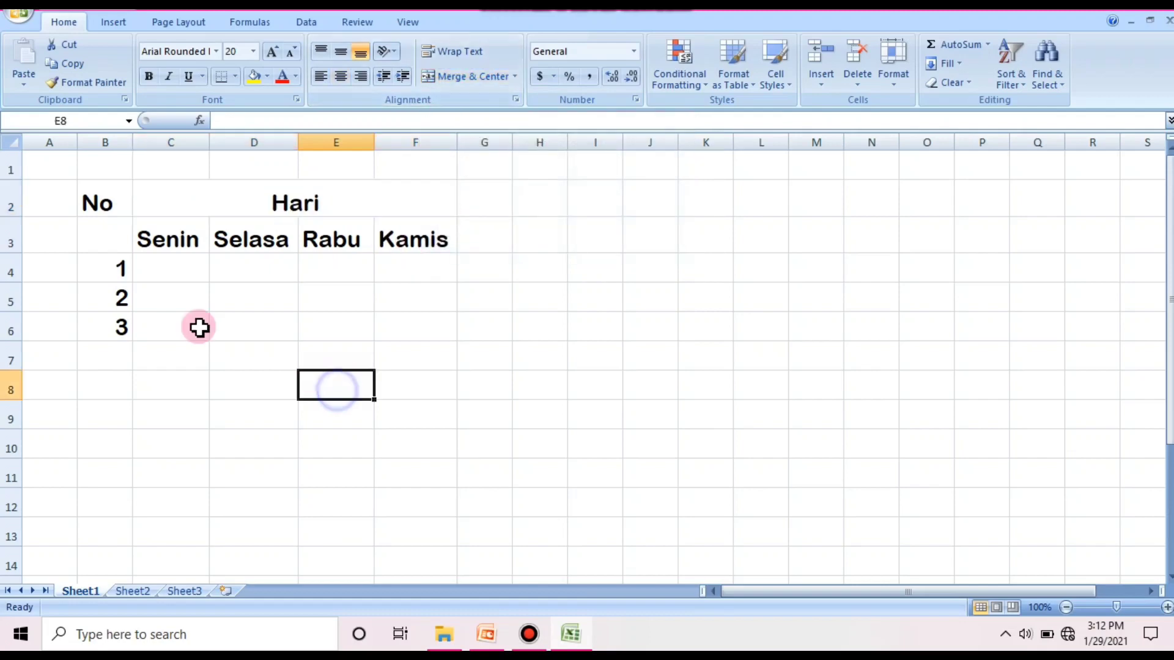
Merge B2:B3 for No and center it vertically with Middle Align
{"action": "left_click_drag", "start_coordinate": [113, 203], "coordinate": [122, 225]}
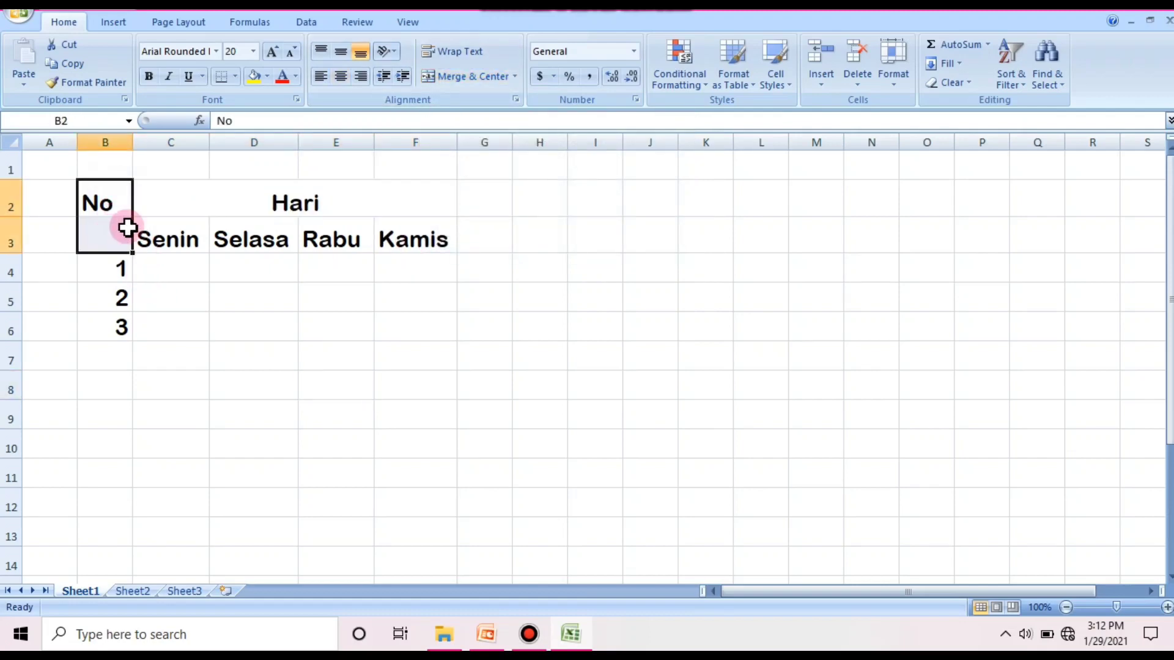
{"action": "left_click", "coordinate": [469, 75]}
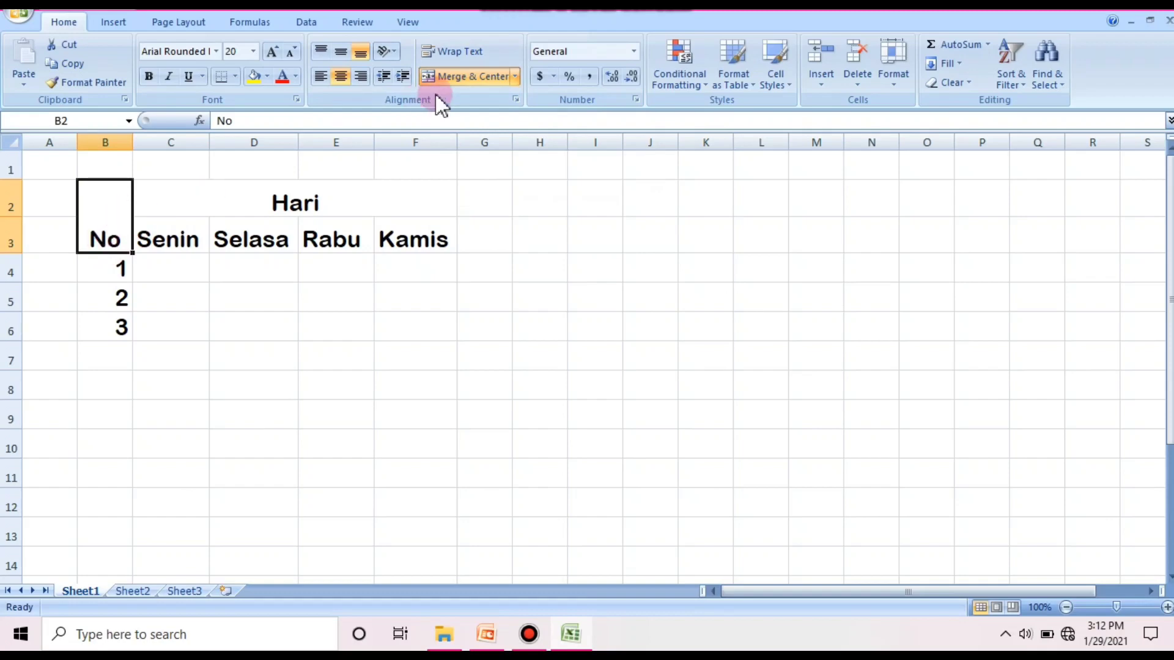
{"action": "left_click", "coordinate": [348, 54]}
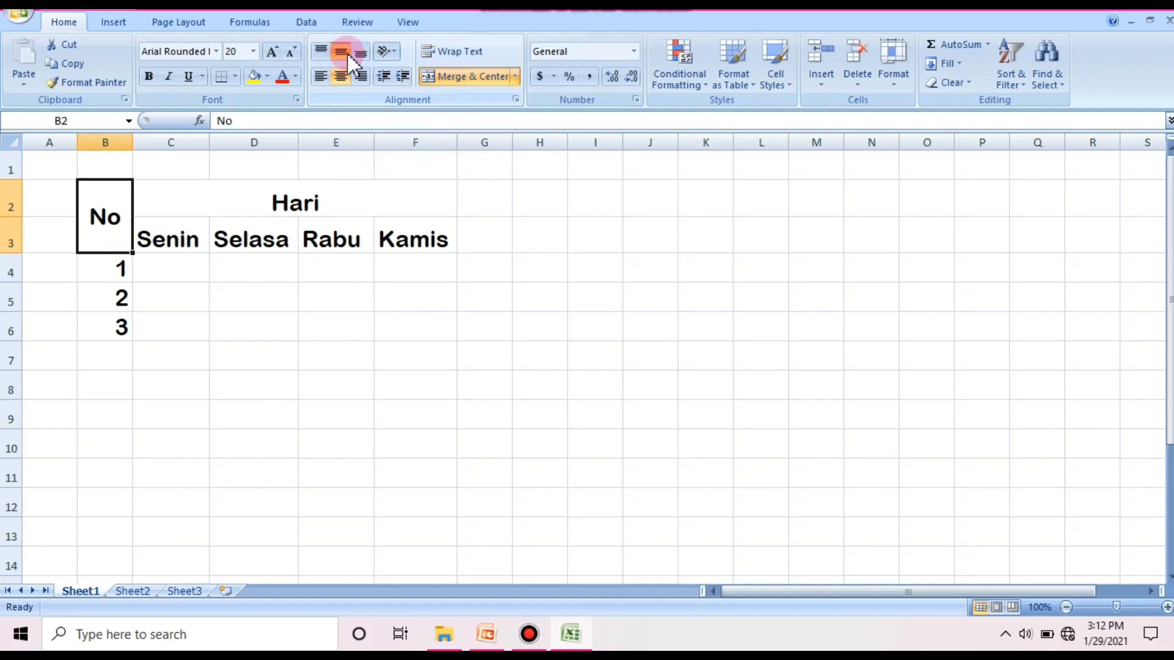
{"action": "left_click", "coordinate": [246, 344]}
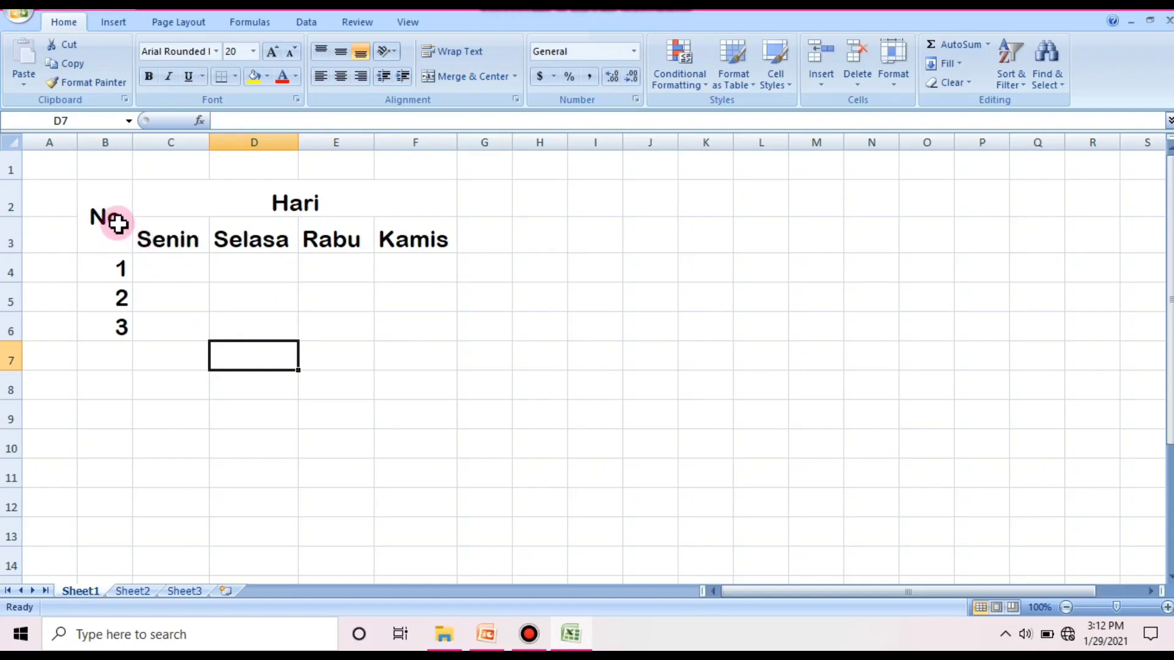
{"action": "left_click", "coordinate": [175, 302]}
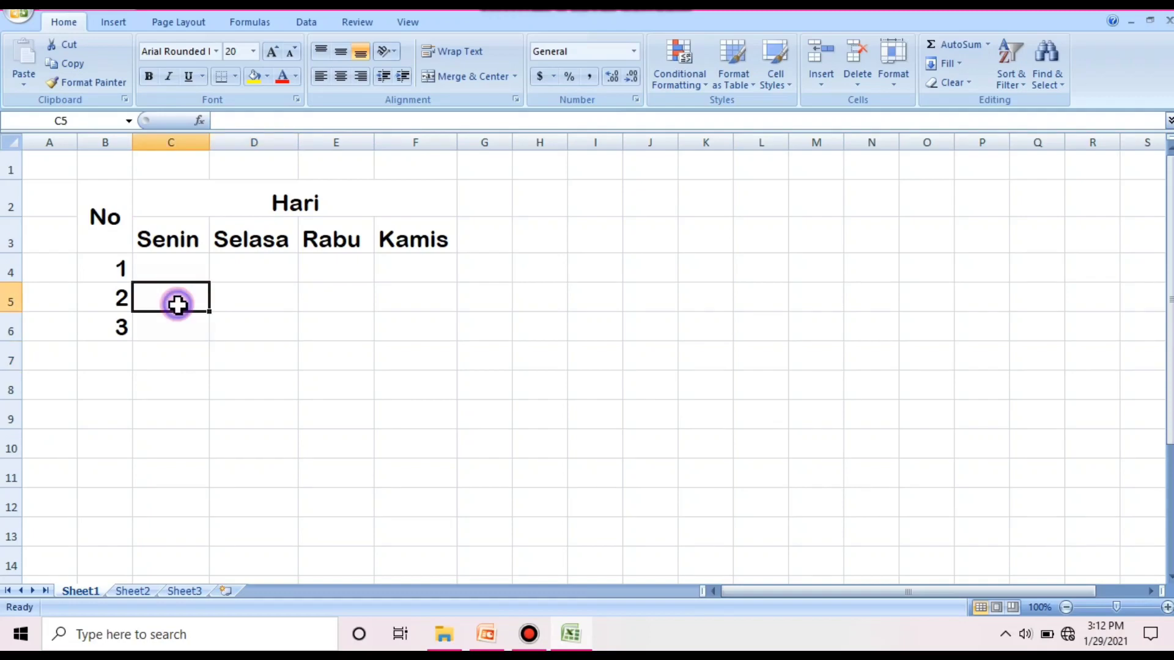
{"action": "left_click", "coordinate": [110, 208]}
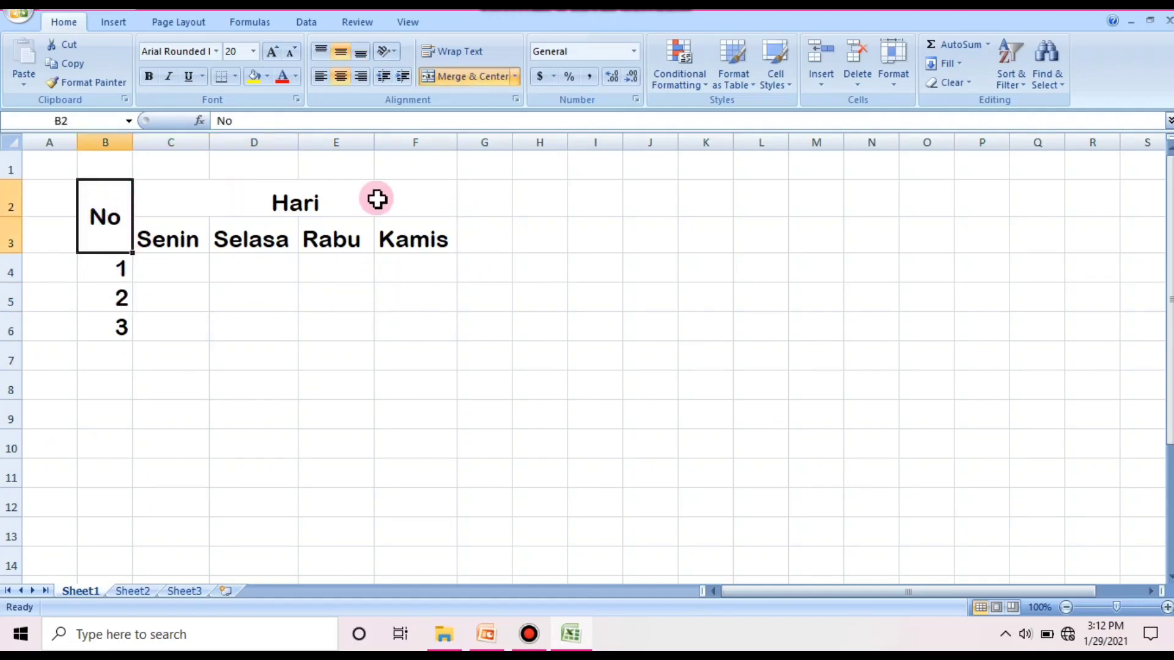
Give B2:F6 thick dark green outline and inside borders via More Borders
{"action": "left_click_drag", "start_coordinate": [103, 210], "coordinate": [408, 322]}
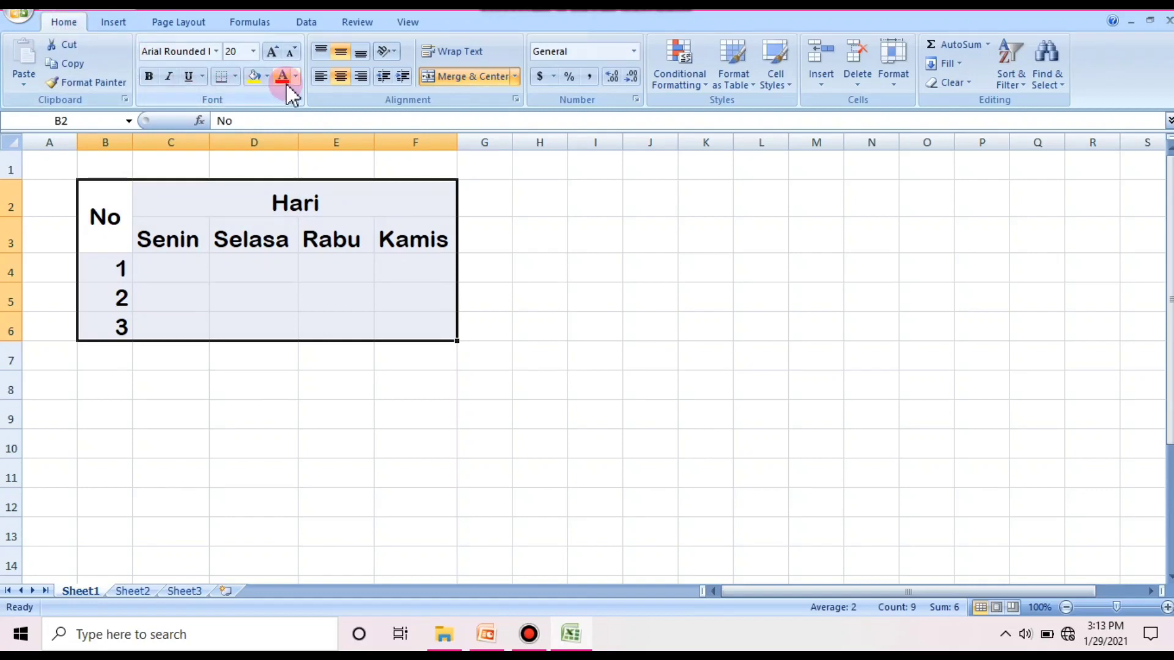
{"action": "left_click", "coordinate": [235, 77]}
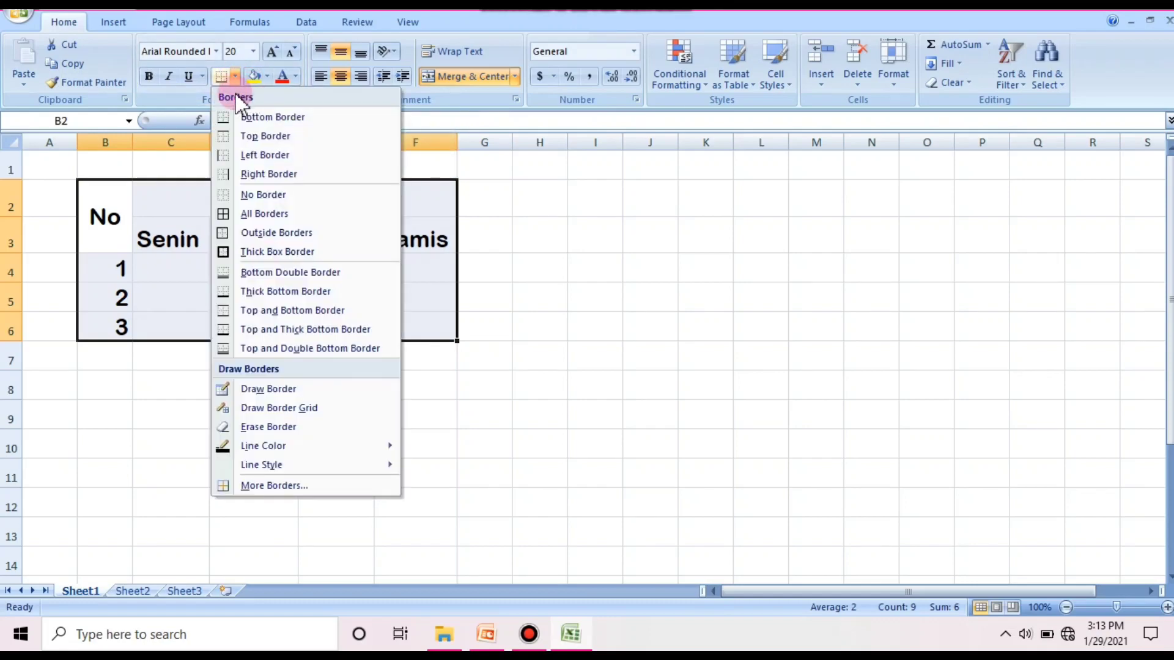
{"action": "left_click", "coordinate": [303, 487]}
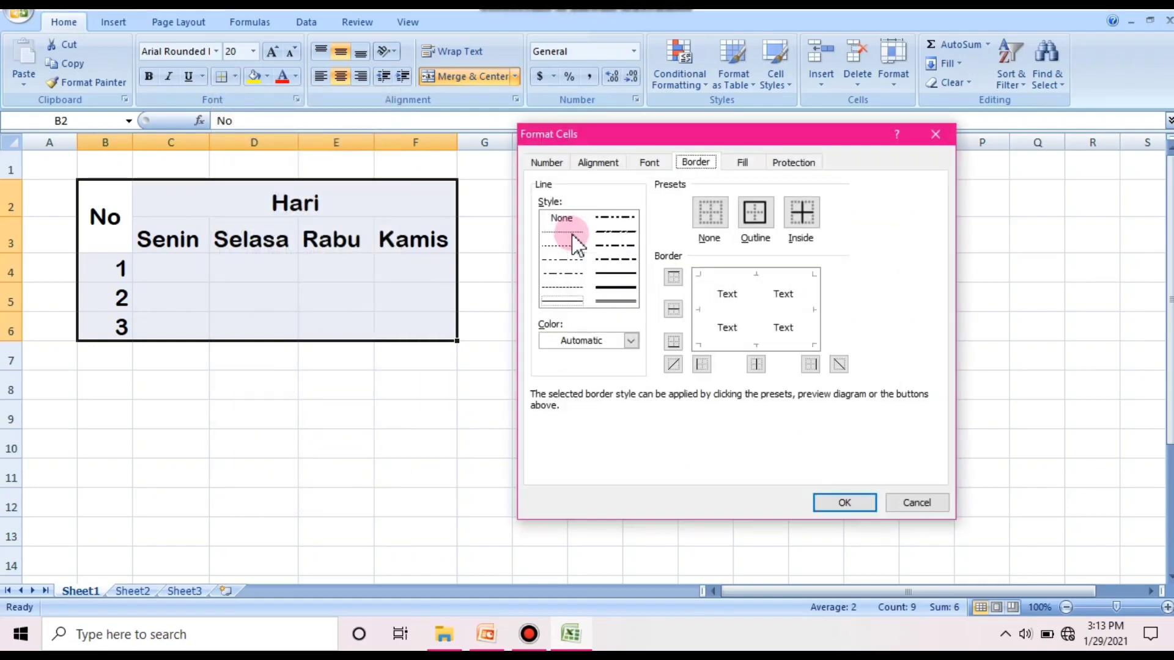
{"action": "left_click_drag", "start_coordinate": [656, 127], "coordinate": [648, 131]}
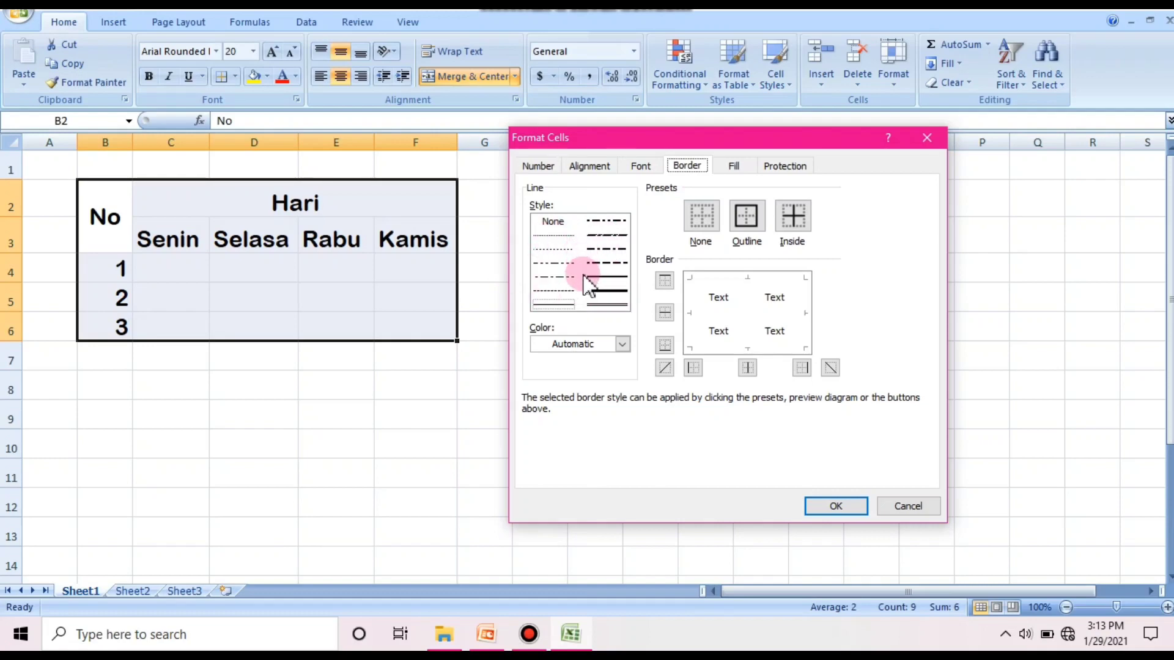
{"action": "left_click", "coordinate": [608, 291]}
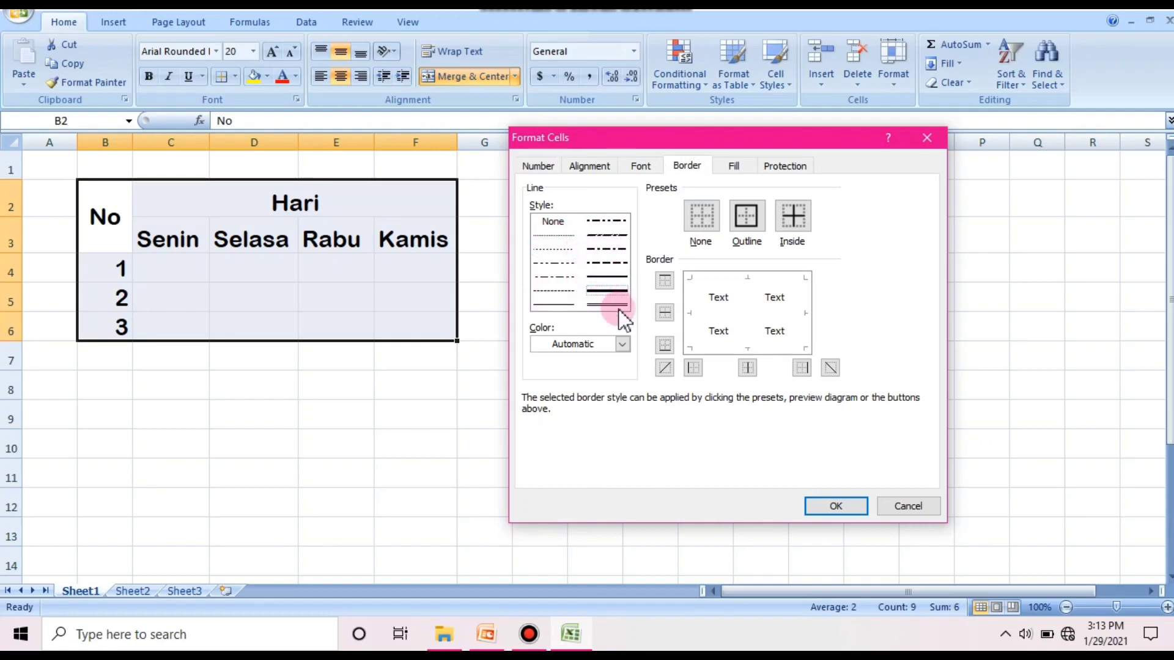
{"action": "left_click", "coordinate": [622, 344]}
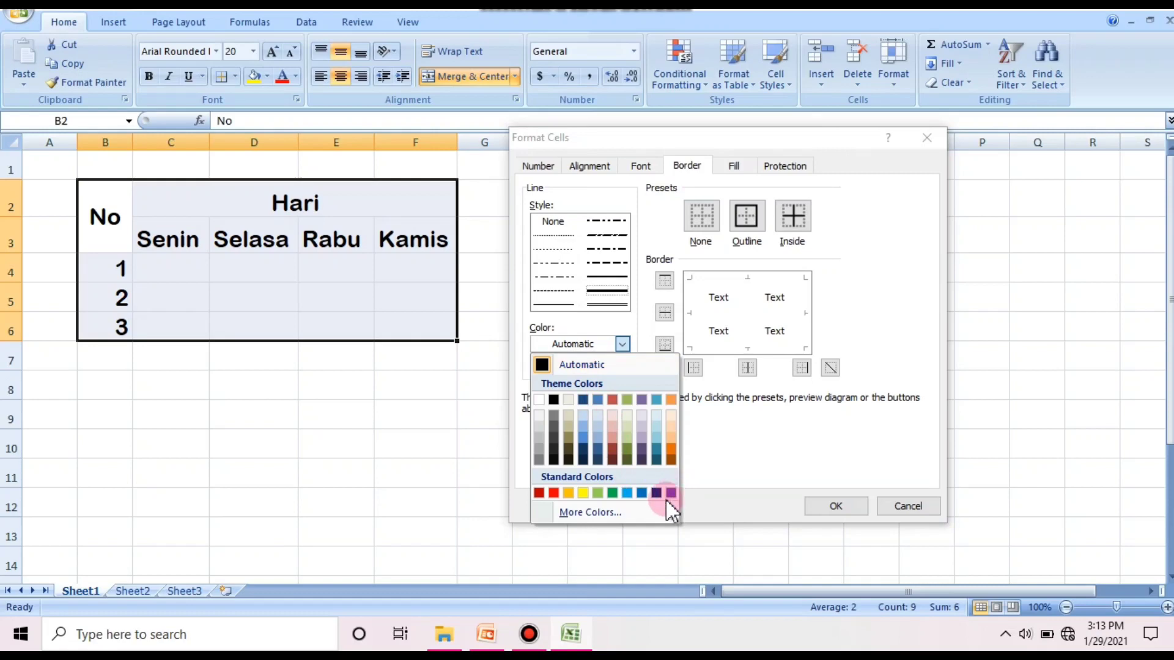
{"action": "left_click", "coordinate": [612, 492]}
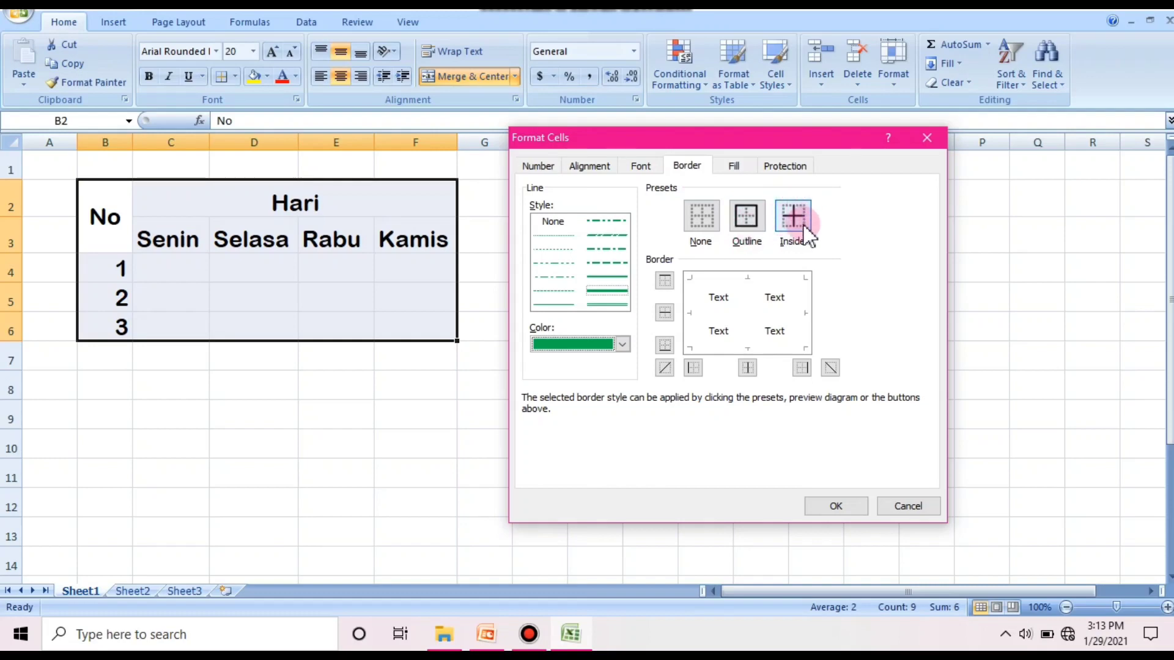
{"action": "left_click", "coordinate": [747, 215]}
{"action": "left_click", "coordinate": [789, 214]}
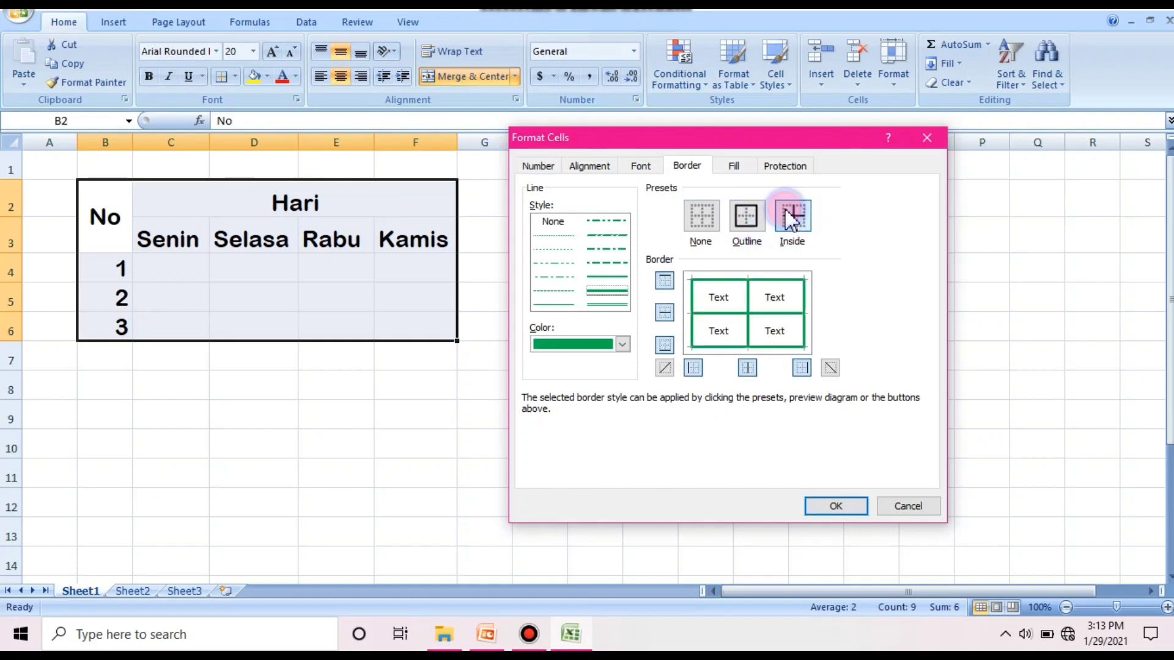
{"action": "left_click", "coordinate": [836, 506]}
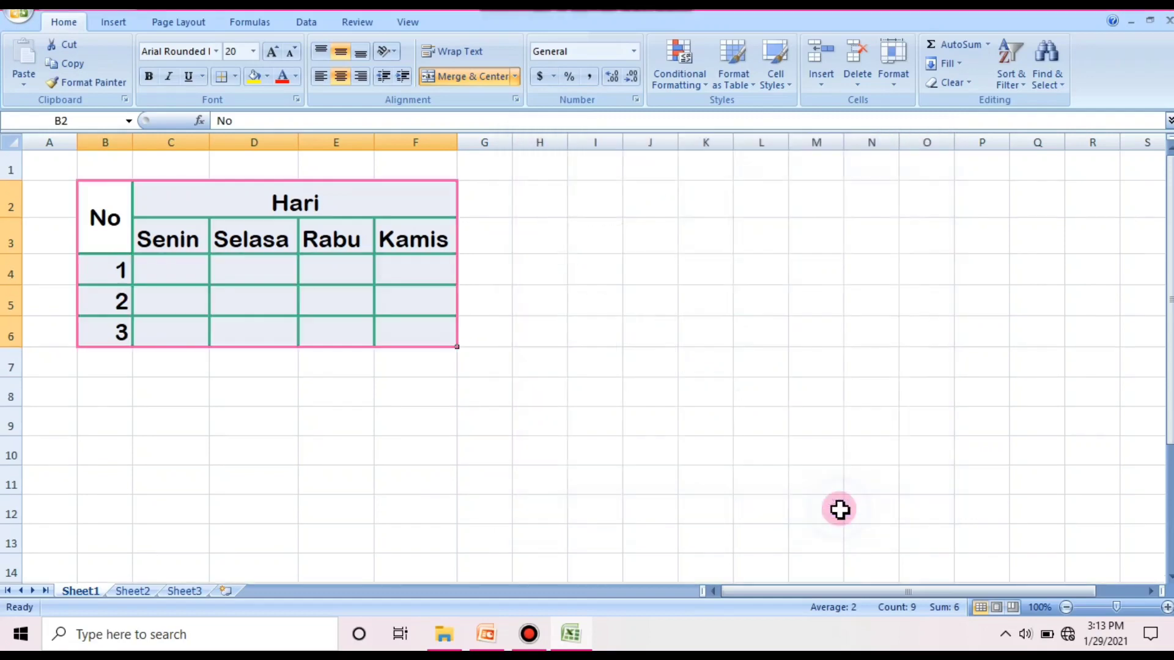
{"action": "left_click", "coordinate": [523, 453]}
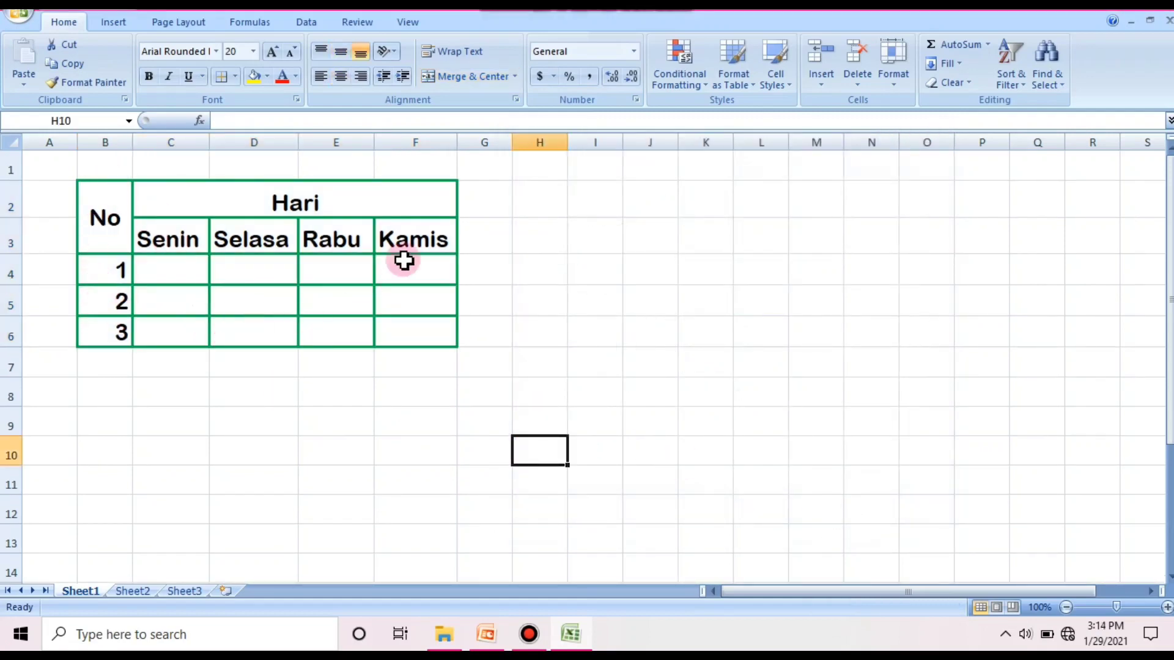